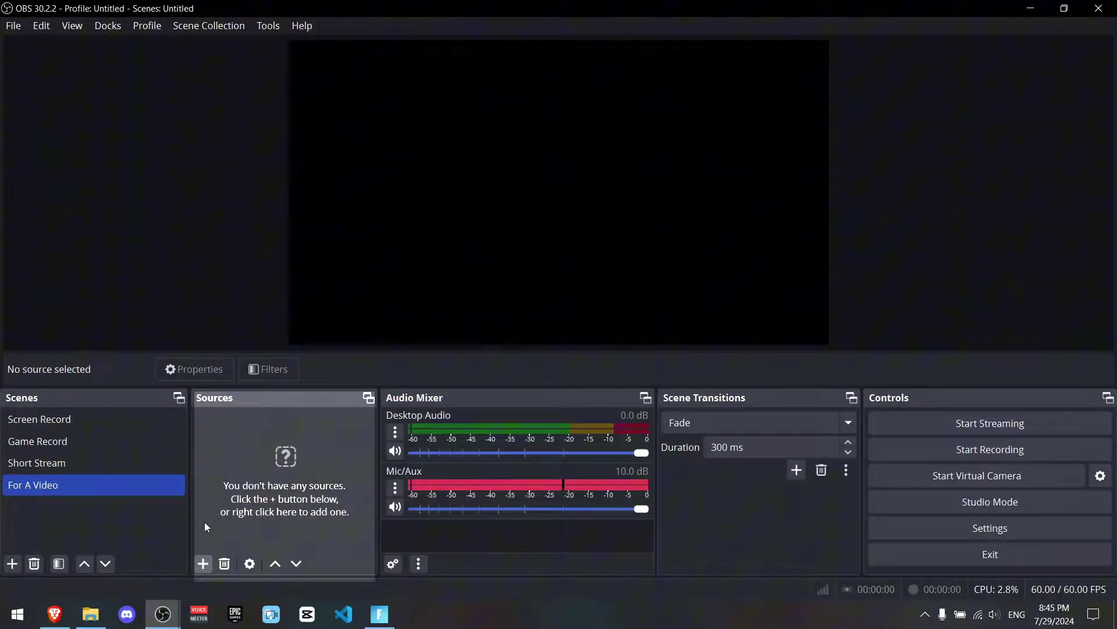
Add a Game Capture source in 'Capture specific window' mode targeting the Fortnite window
{"action": "left_click", "coordinate": [208, 567]}
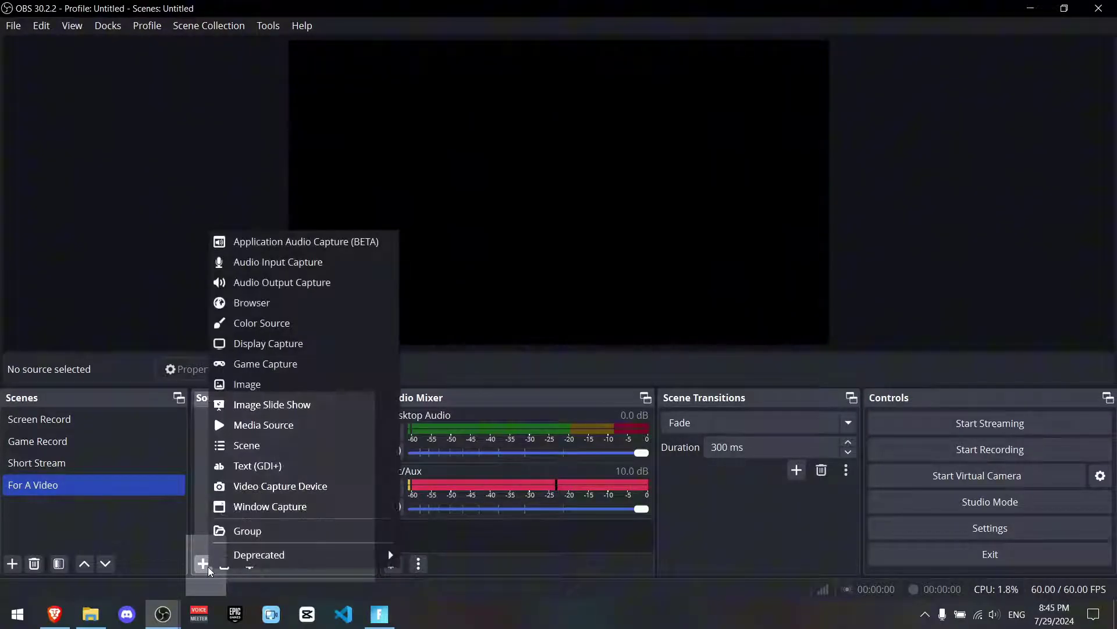
{"action": "left_click", "coordinate": [284, 370]}
{"action": "left_click", "coordinate": [587, 393]}
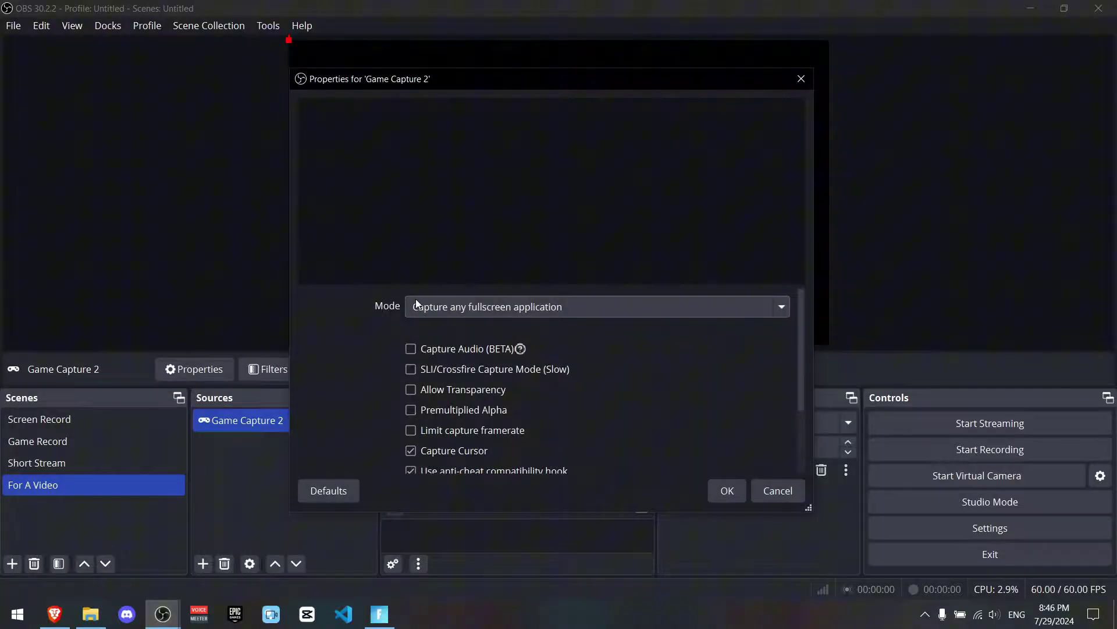
{"action": "left_click", "coordinate": [452, 308]}
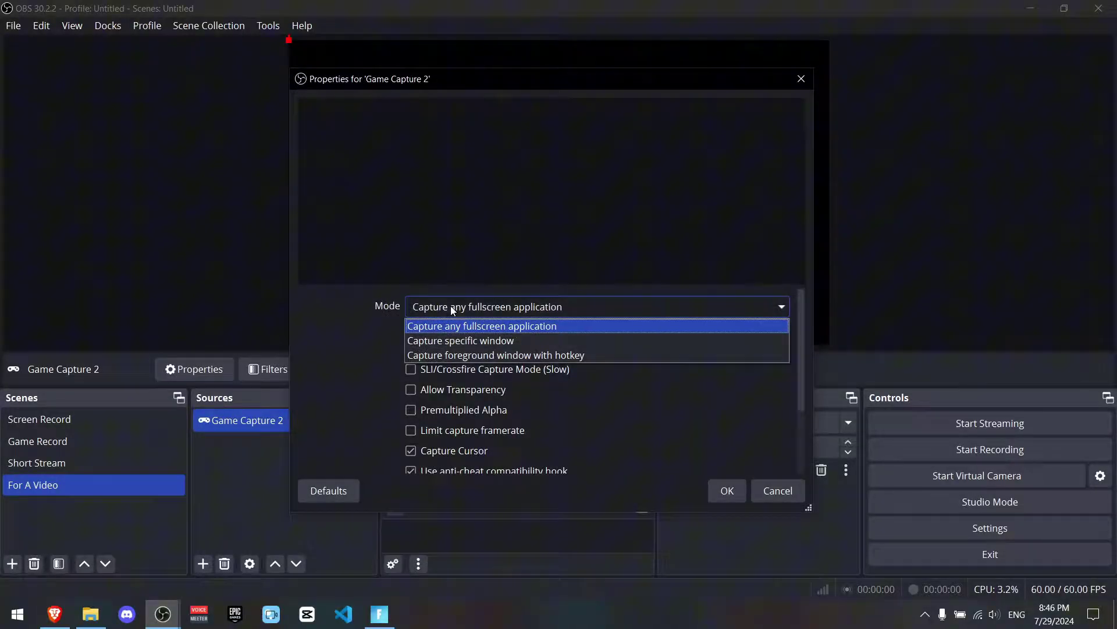
{"action": "left_click", "coordinate": [456, 346]}
{"action": "left_click", "coordinate": [524, 340]}
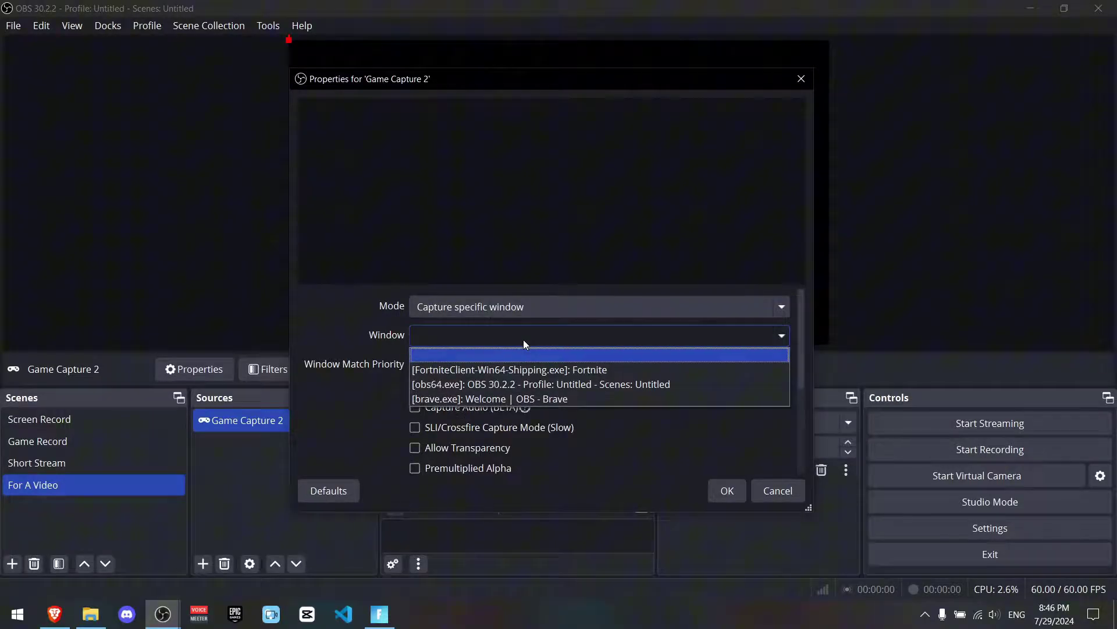
{"action": "left_click", "coordinate": [505, 370]}
{"action": "left_click", "coordinate": [725, 490]}
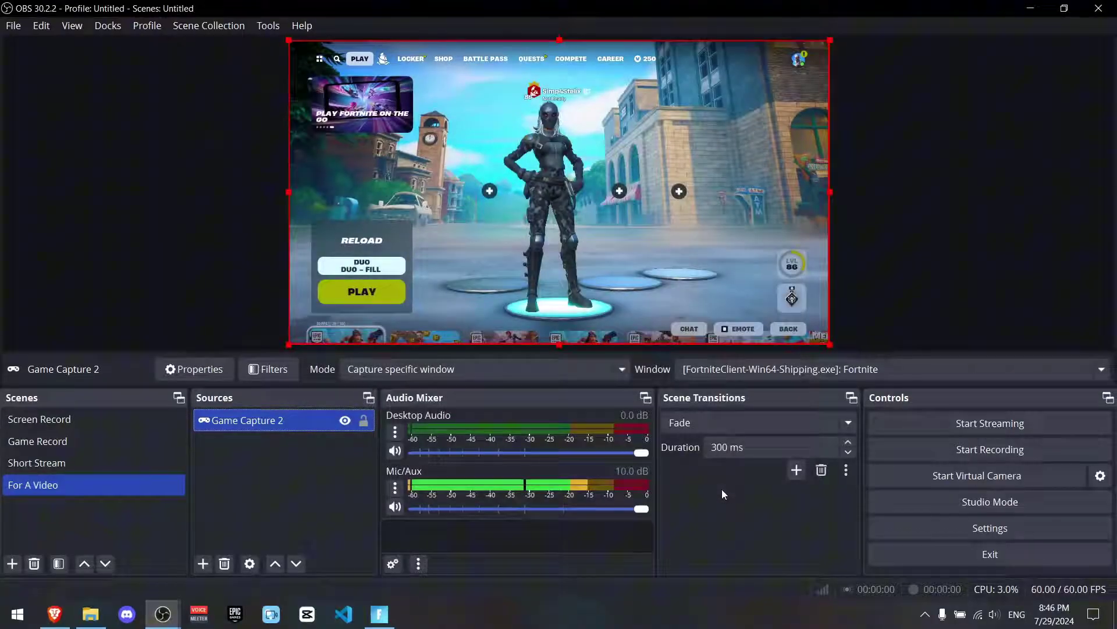
Change the Video settings Base (Canvas) Resolution to 1080x1920
{"action": "left_click", "coordinate": [1025, 532]}
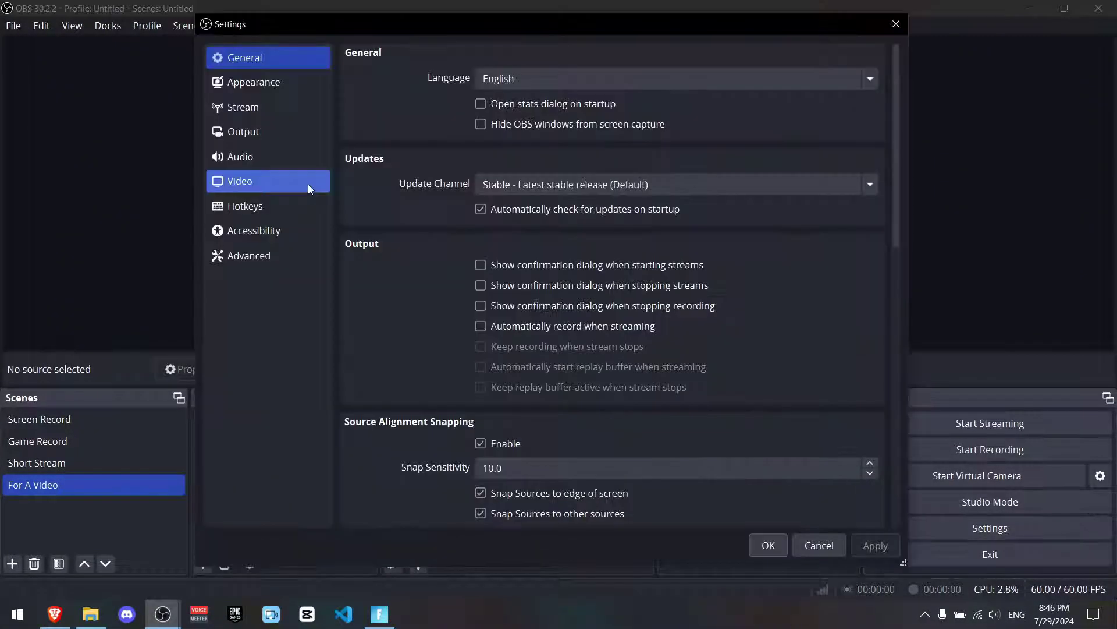
{"action": "left_click", "coordinate": [309, 184]}
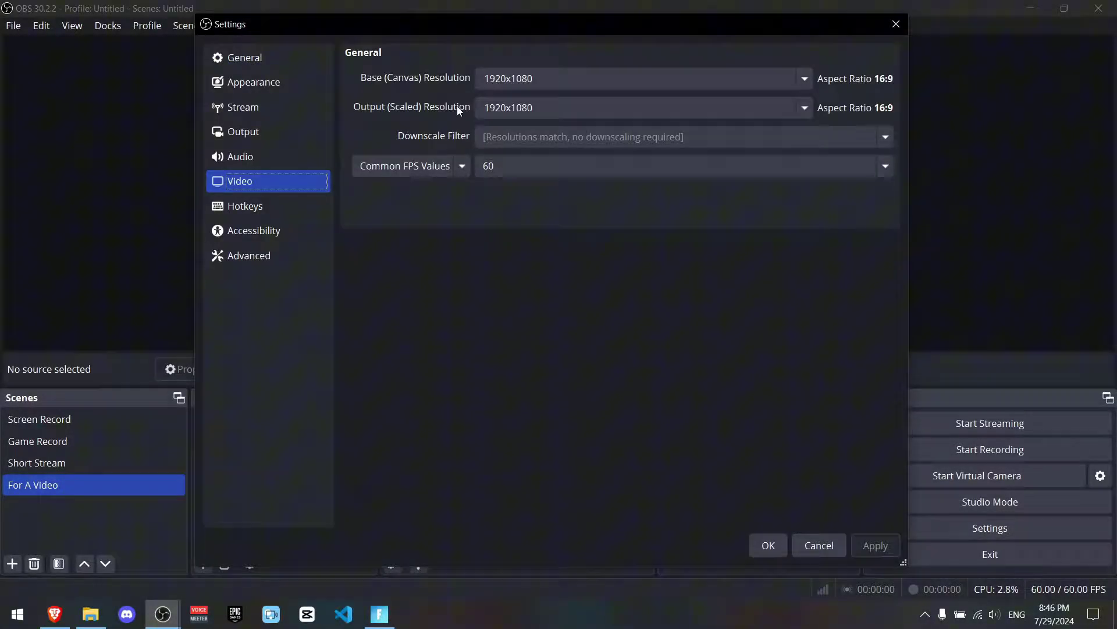
{"action": "left_click_drag", "start_coordinate": [536, 79], "coordinate": [467, 82]}
{"action": "key", "text": "BackSpace"}
{"action": "type", "text": "1080"}
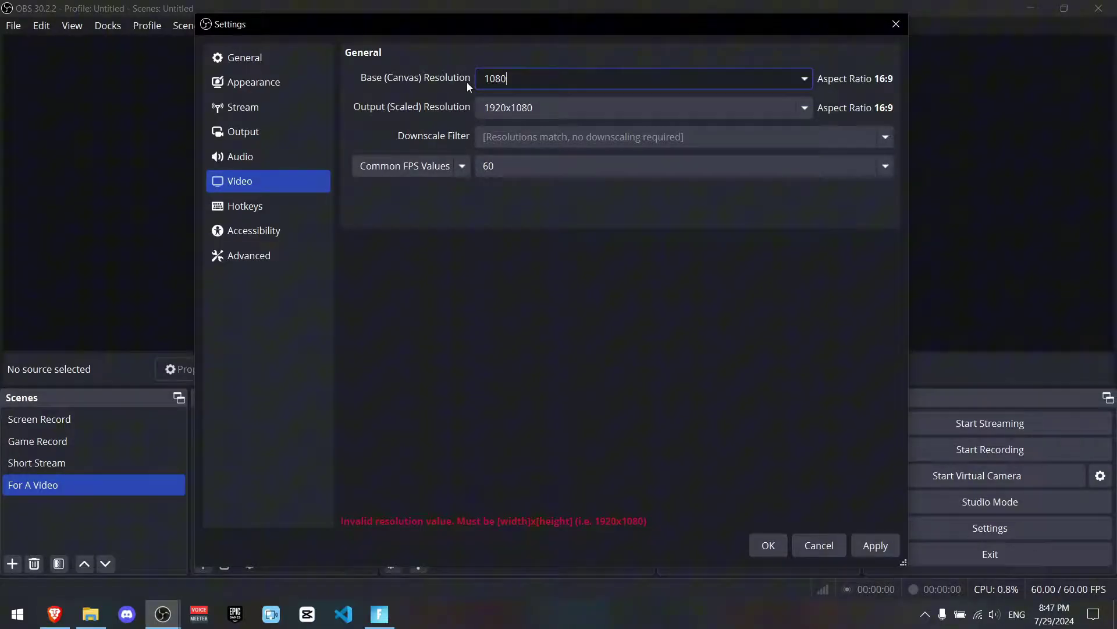
{"action": "type", "text": "x1920"}
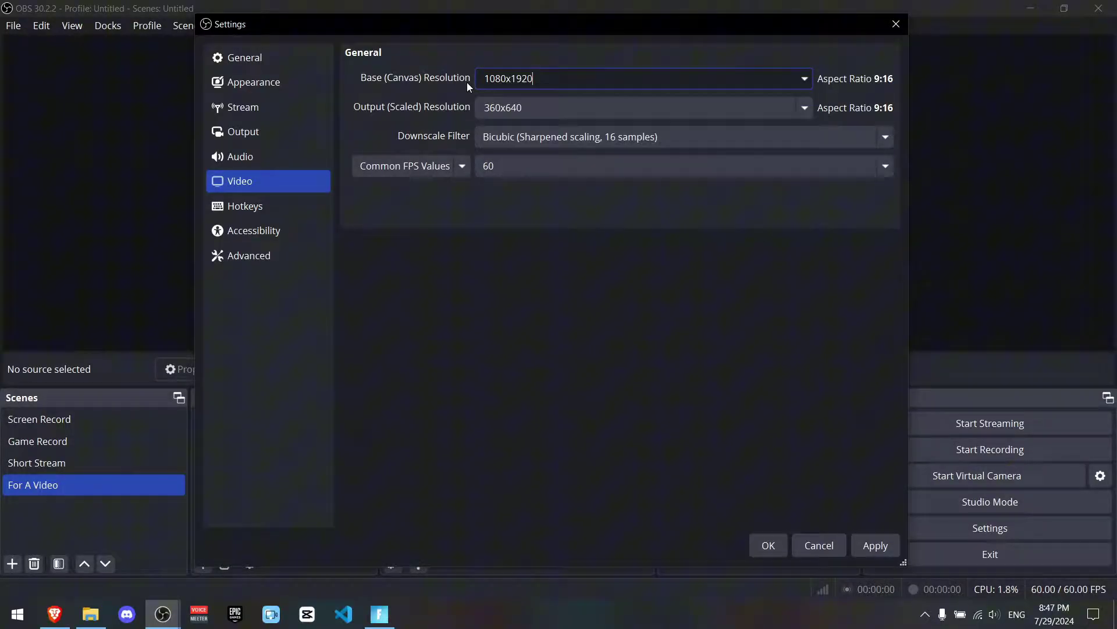
{"action": "left_click", "coordinate": [801, 109]}
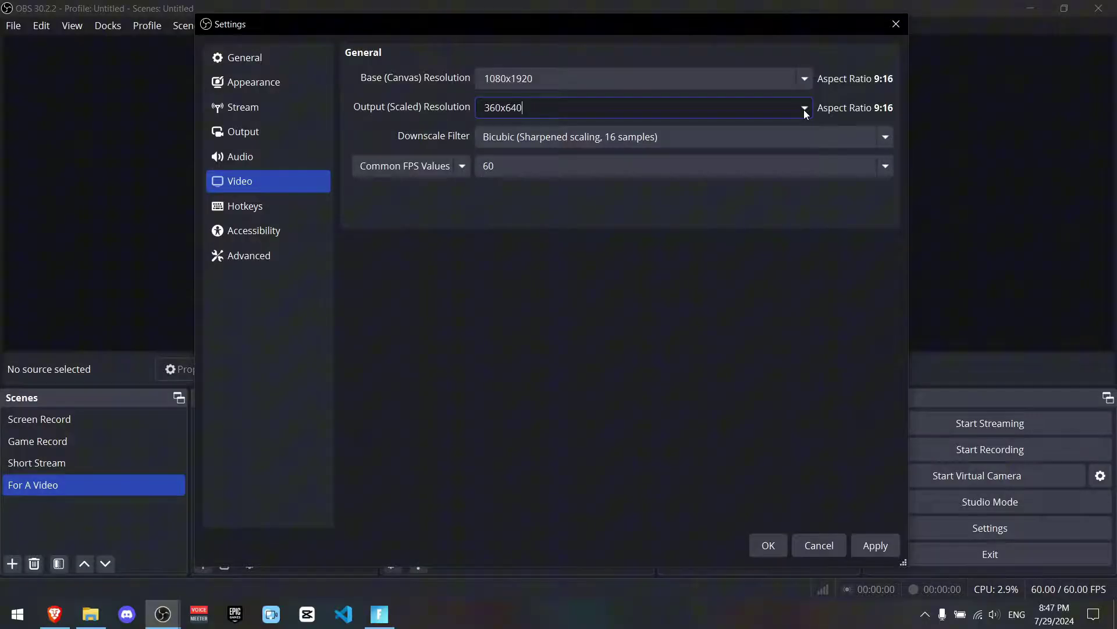
{"action": "left_click", "coordinate": [804, 109]}
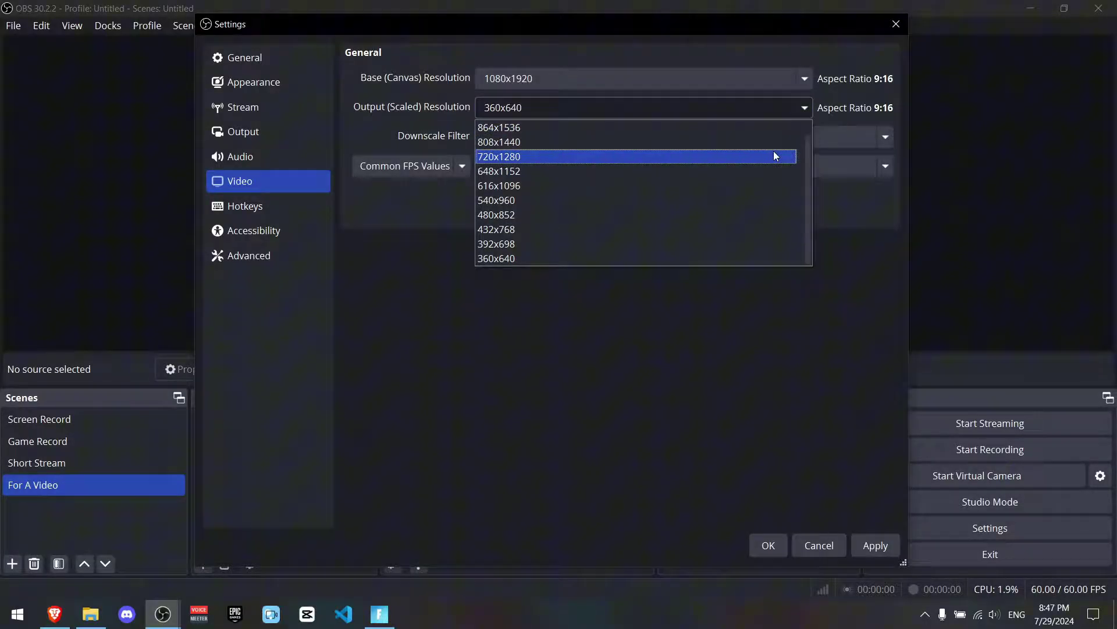
{"action": "scroll", "coordinate": [774, 156], "scroll_direction": "up", "scroll_amount": 1}
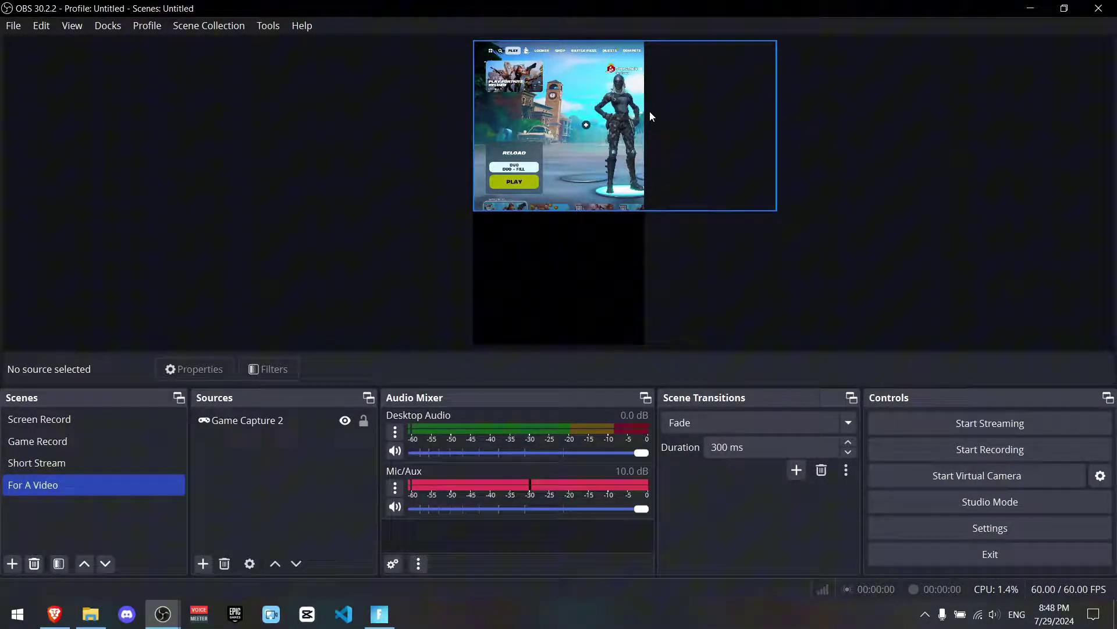
Scale up Game Capture 2 and shift it so the character sits mid-canvas
{"action": "mouse_move", "coordinate": [650, 116]}
{"action": "left_mouse_down"}
{"action": "mouse_move", "coordinate": [572, 173]}
{"action": "mouse_move", "coordinate": [559, 168]}
{"action": "left_mouse_up"}
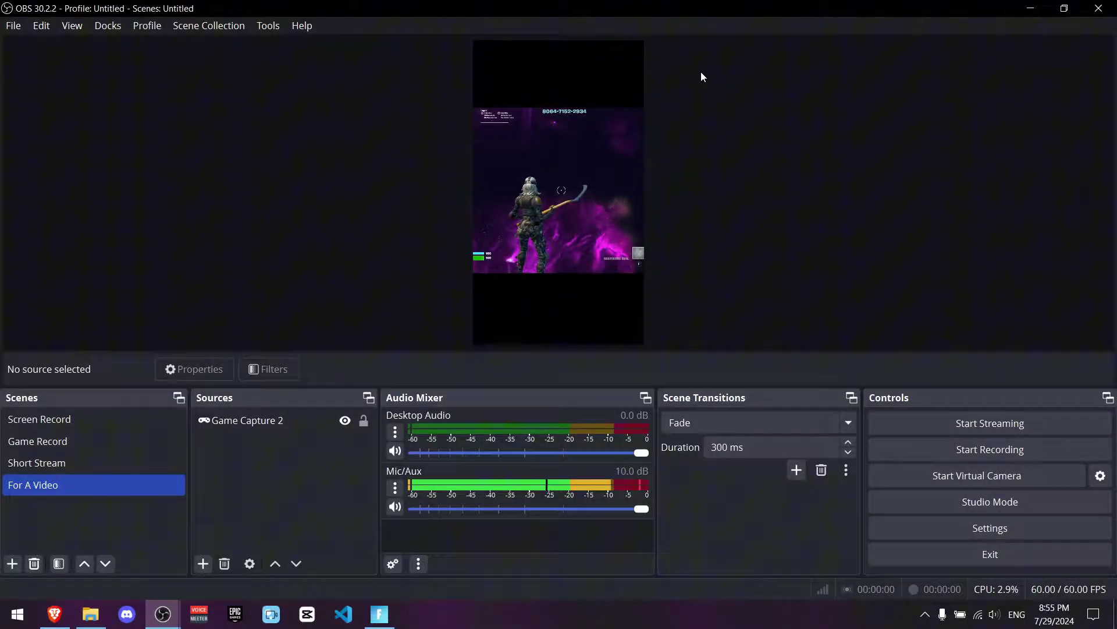
{"action": "left_click", "coordinate": [629, 190]}
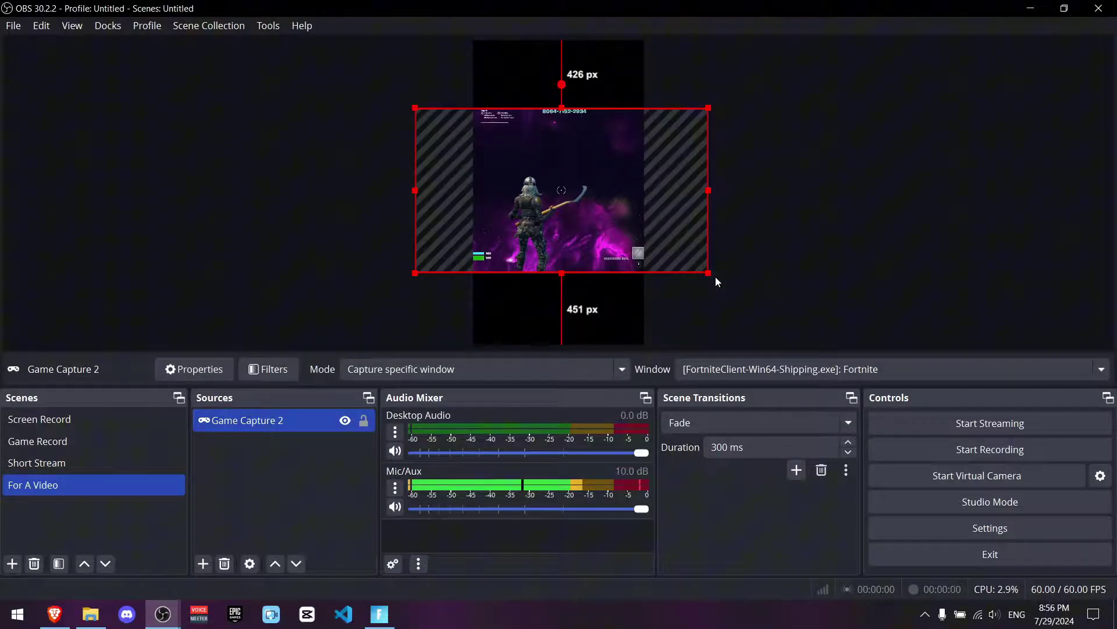
{"action": "left_click_drag", "start_coordinate": [709, 273], "coordinate": [791, 319]}
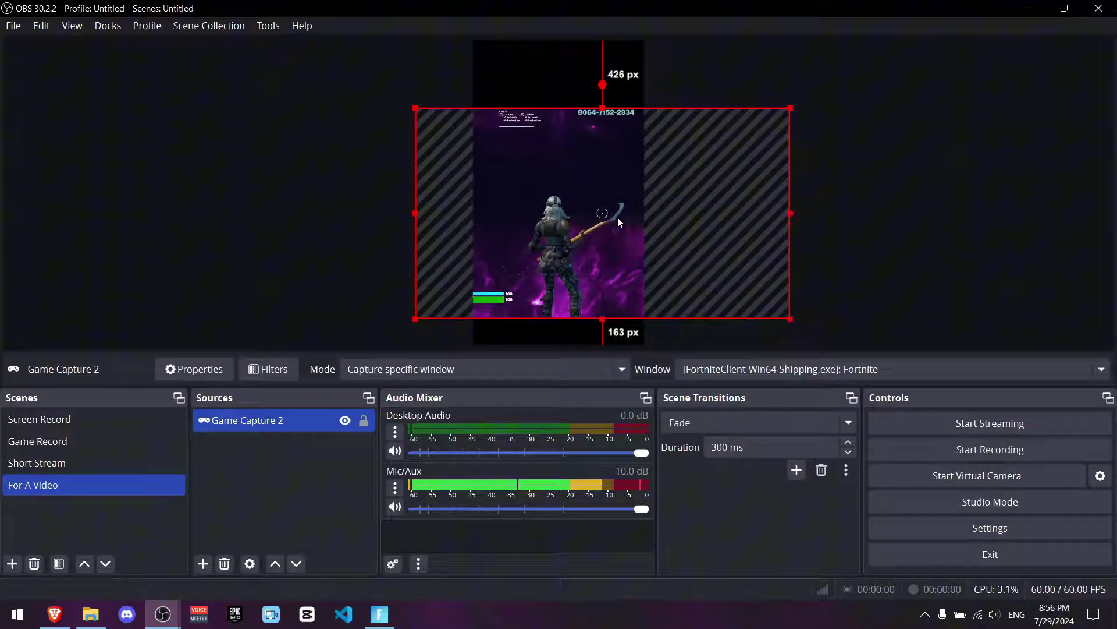
{"action": "left_click_drag", "start_coordinate": [619, 221], "coordinate": [590, 192]}
{"action": "left_click", "coordinate": [550, 243]}
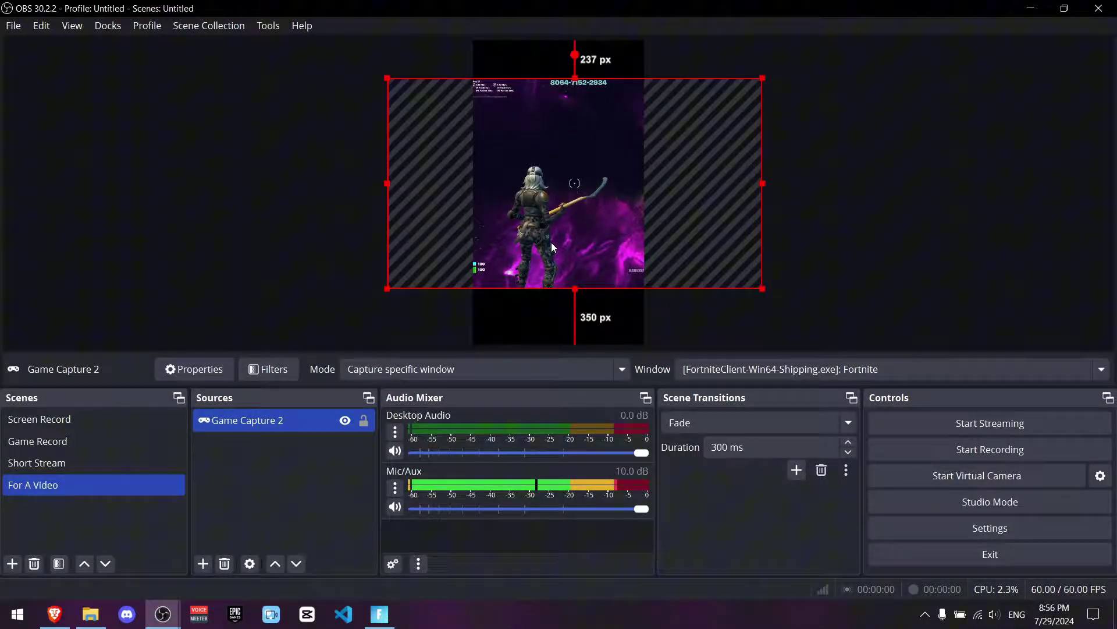
Paste a duplicate of the Fortnite capture, then enlarge it and align it with the canvas top
{"action": "key", "text": "ctrl+c"}
{"action": "key", "text": "ctrl+v"}
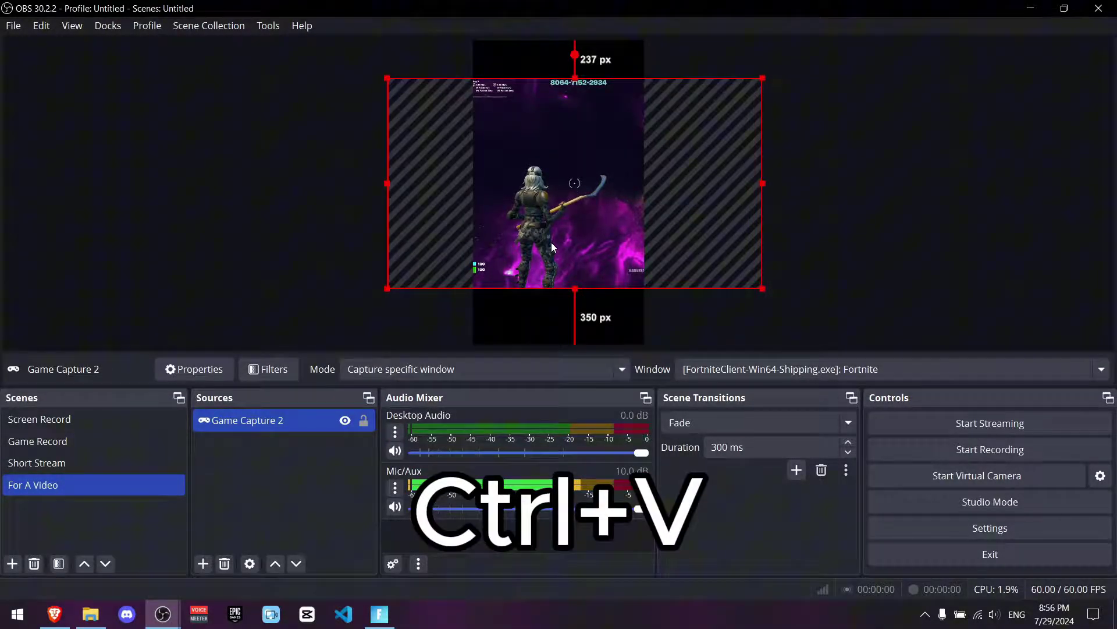
{"action": "left_click_drag", "start_coordinate": [622, 199], "coordinate": [503, 198]}
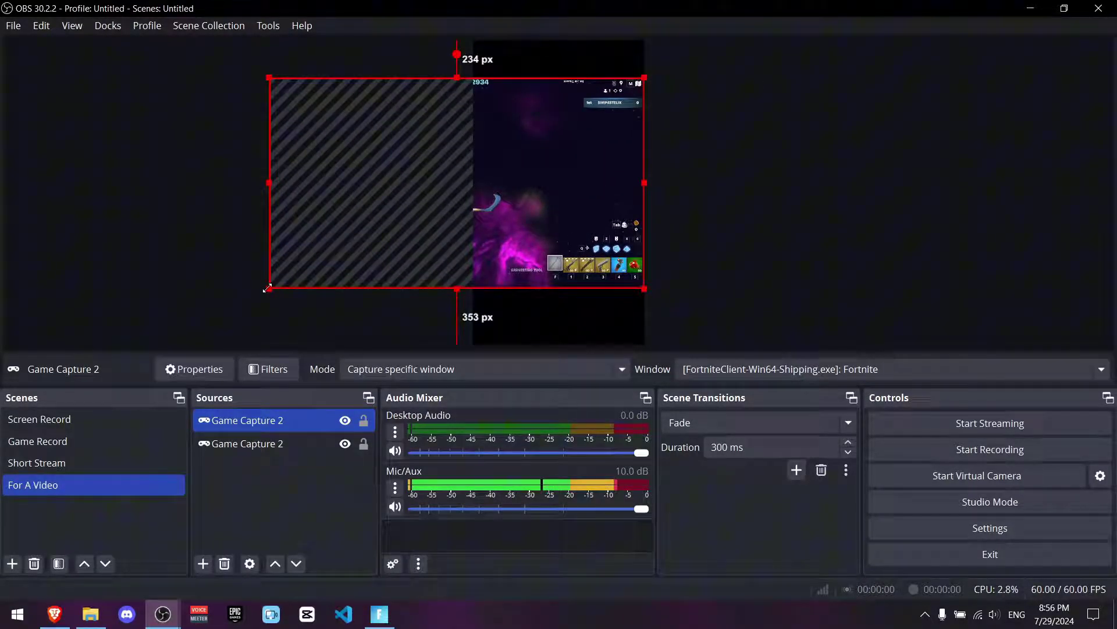
{"action": "left_click_drag", "start_coordinate": [267, 288], "coordinate": [191, 304]}
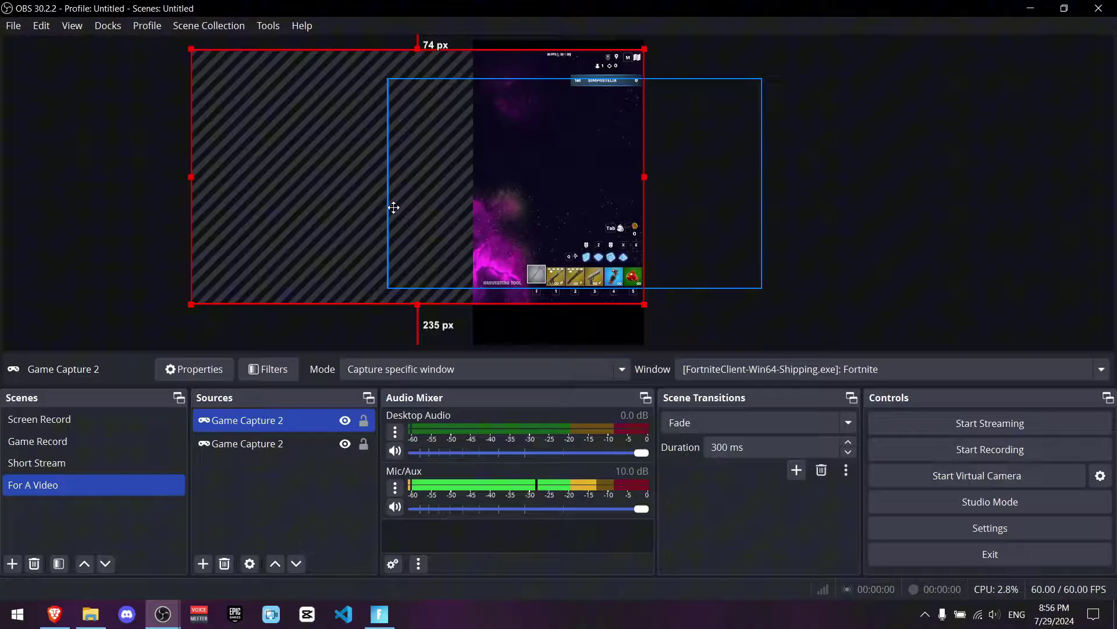
{"action": "left_click_drag", "start_coordinate": [394, 207], "coordinate": [394, 199]}
Crop the duplicate capture down to the weapon hotbar, then switch to YouTube in Brave
{"action": "left_click_drag", "start_coordinate": [188, 295], "coordinate": [209, 350]}
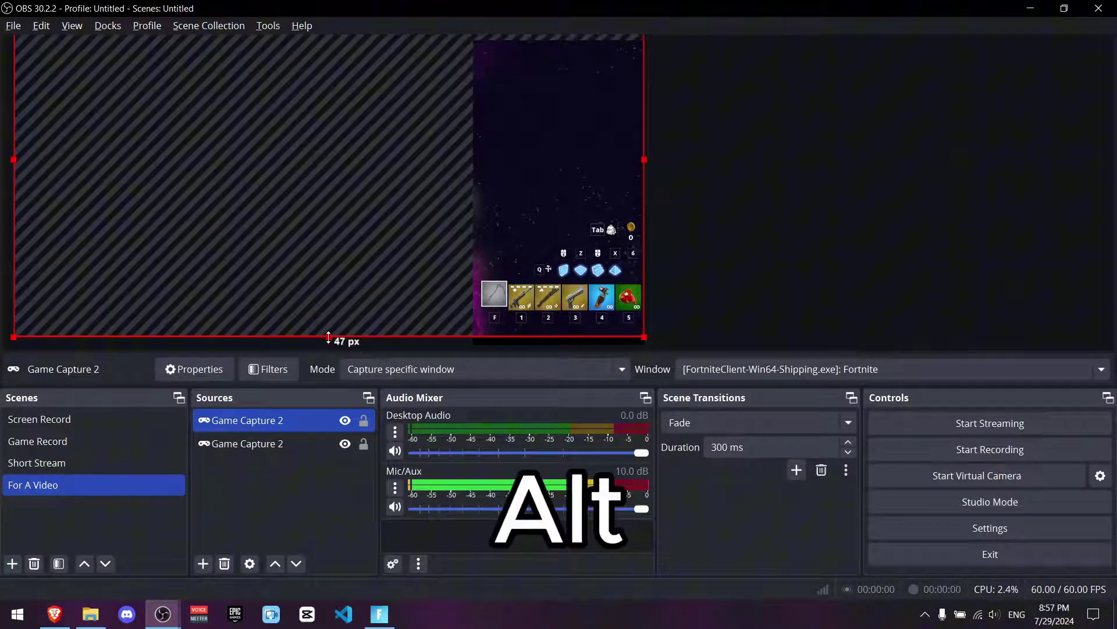
{"action": "left_click_drag", "start_coordinate": [331, 335], "coordinate": [327, 325]}
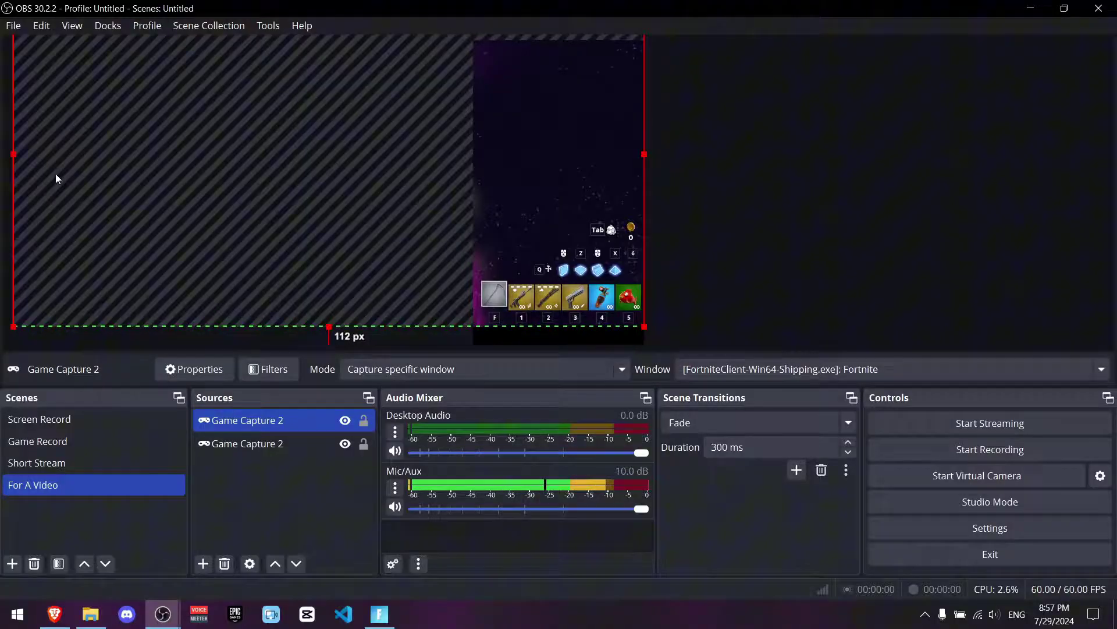
{"action": "left_click_drag", "start_coordinate": [14, 155], "coordinate": [474, 209]}
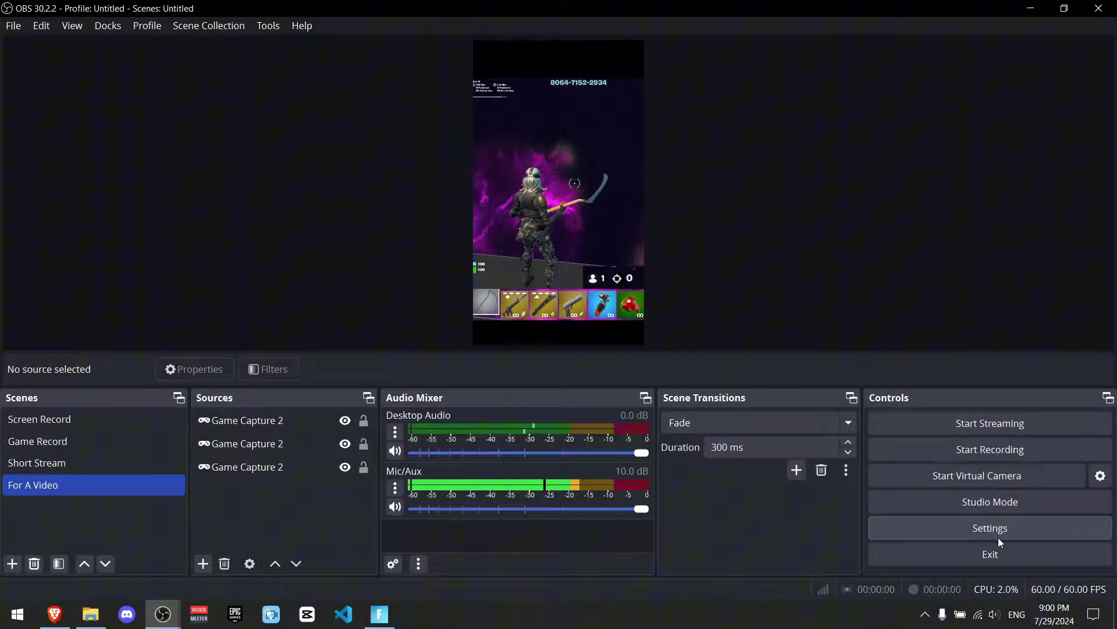
{"action": "left_click", "coordinate": [991, 528]}
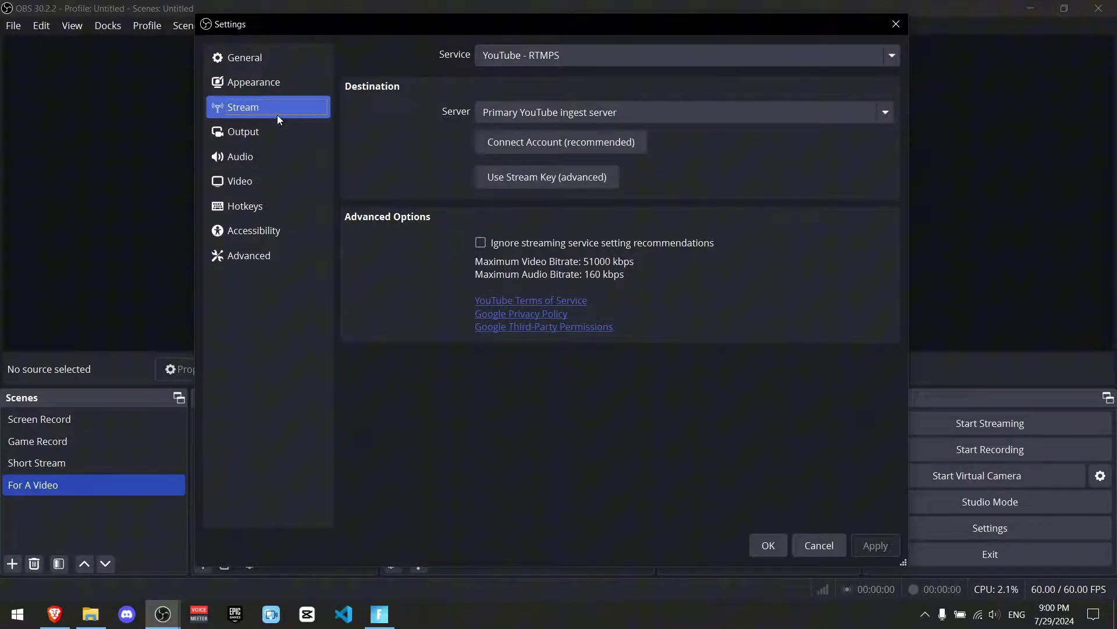
{"action": "left_click", "coordinate": [55, 613]}
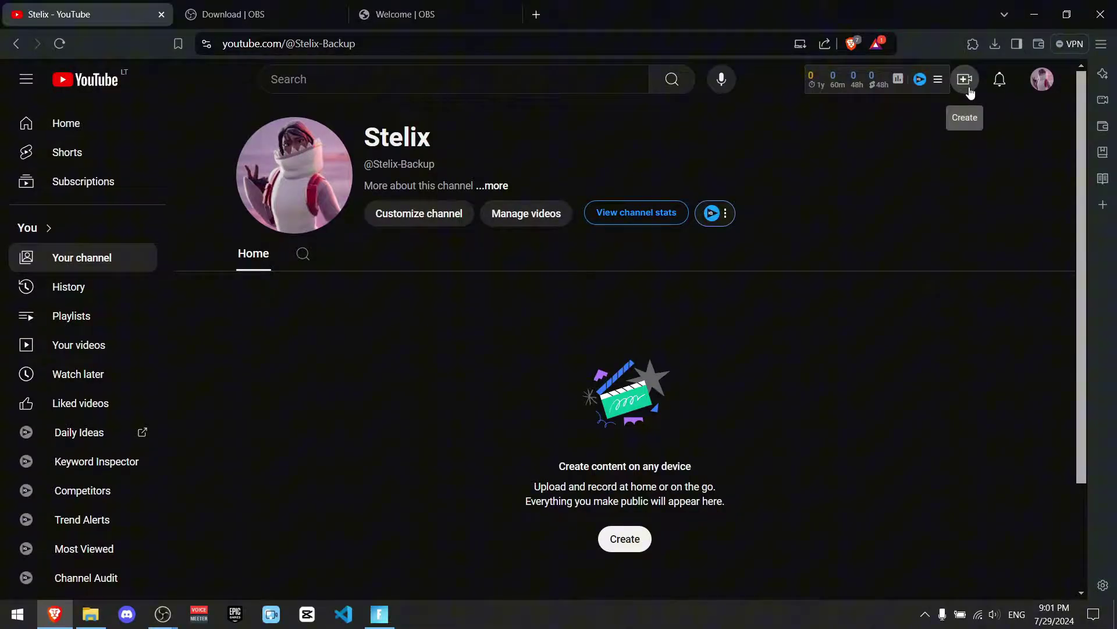
Choose Go live from YouTube Studio's Create menu, request live access, and begin phone verification
{"action": "left_click", "coordinate": [966, 79]}
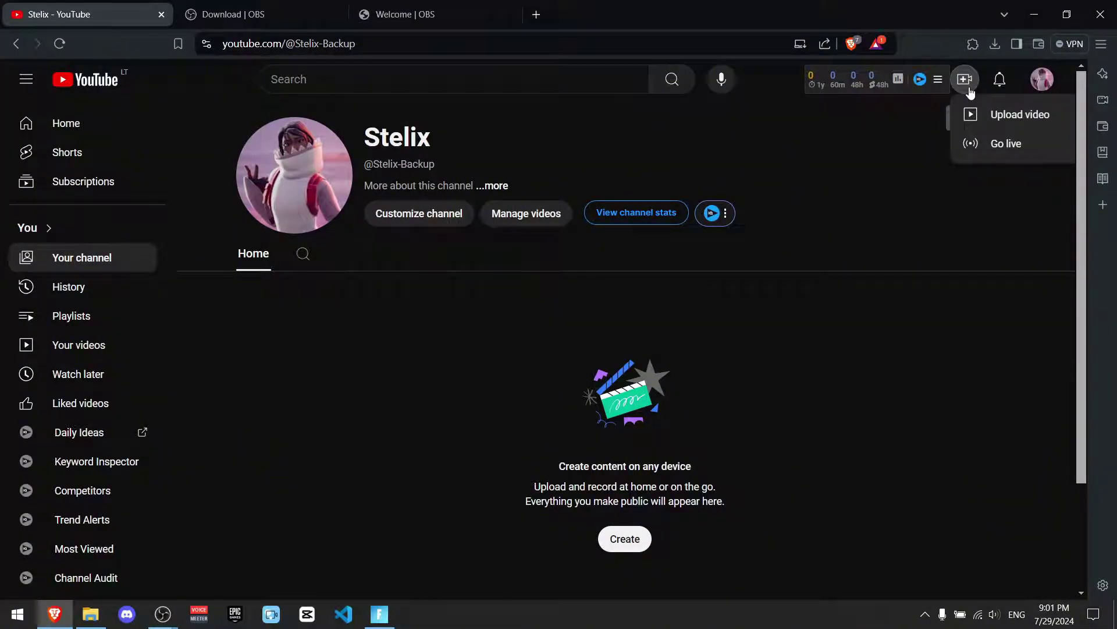
{"action": "left_click", "coordinate": [993, 143]}
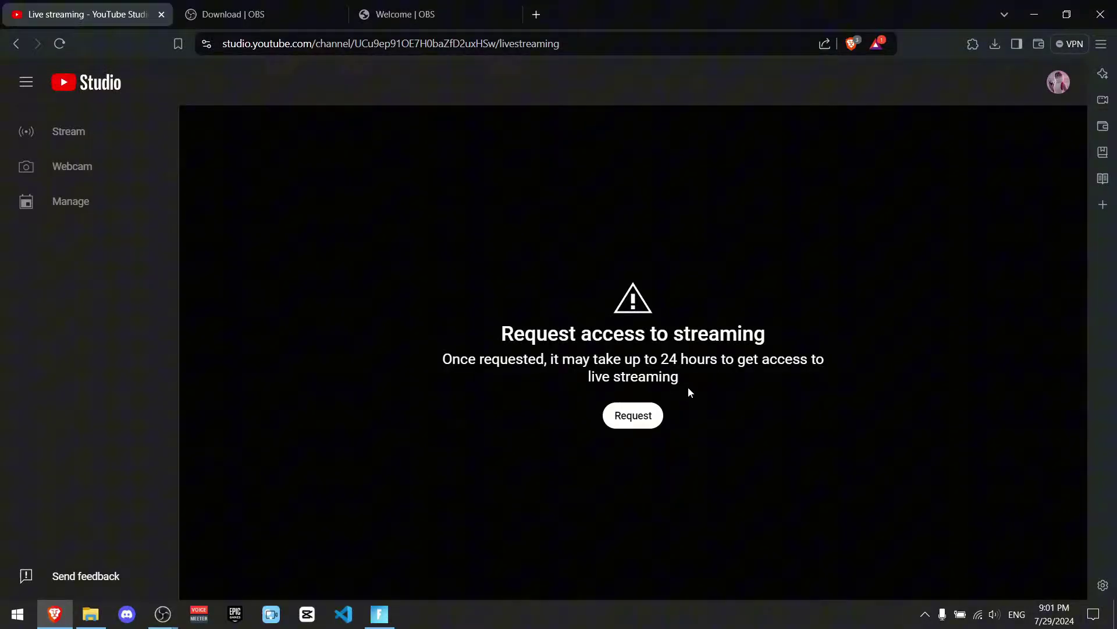
{"action": "left_click", "coordinate": [642, 416]}
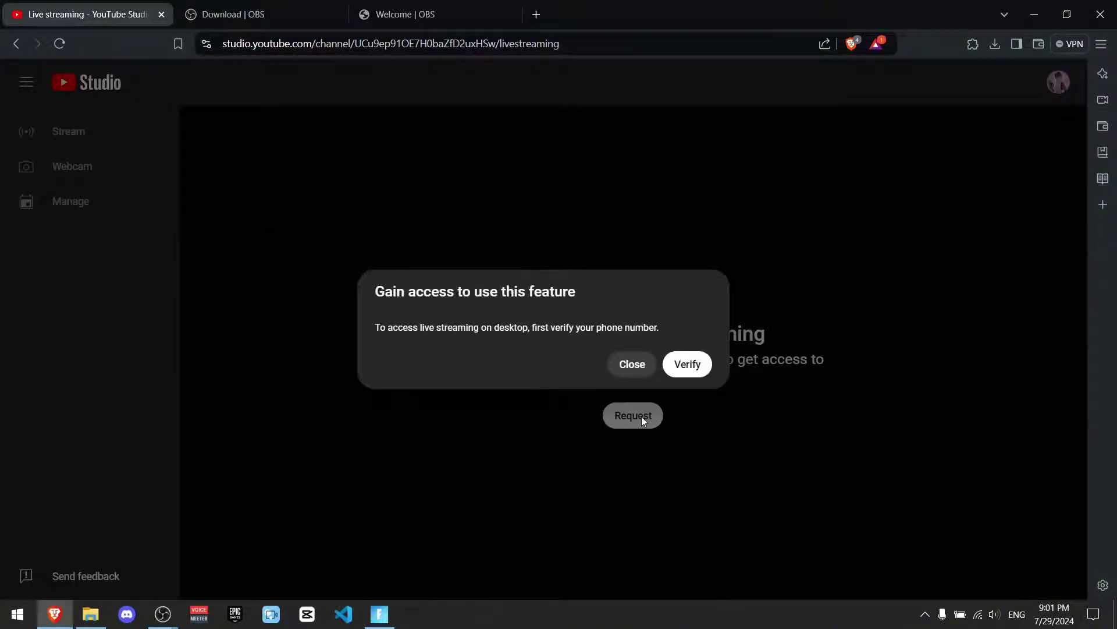
{"action": "left_click", "coordinate": [676, 376]}
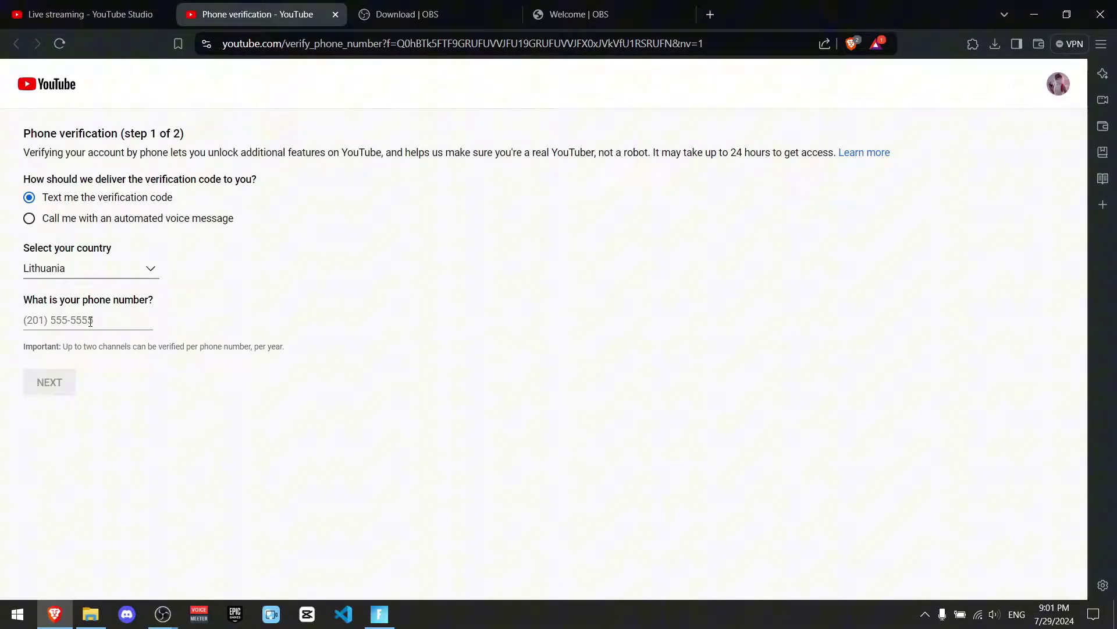
Close the verification tab and edit the stream details, keeping visibility Public
{"action": "key", "text": "ctrl+w"}
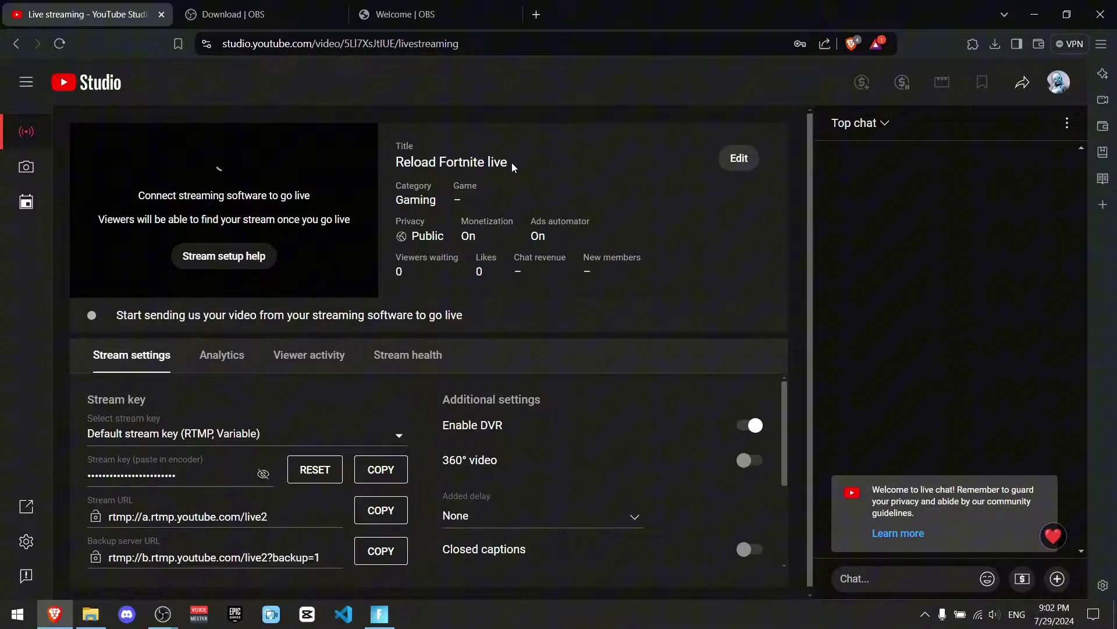
{"action": "left_click", "coordinate": [749, 163]}
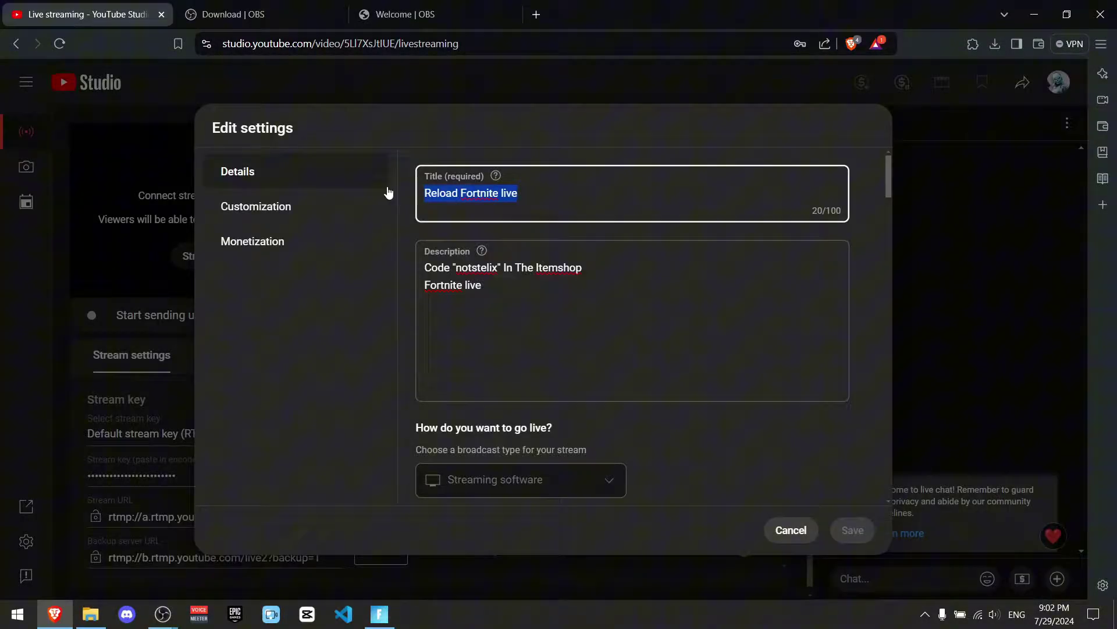
{"action": "left_click_drag", "start_coordinate": [606, 302], "coordinate": [463, 273]}
{"action": "scroll", "coordinate": [541, 346], "scroll_direction": "down", "scroll_amount": 3}
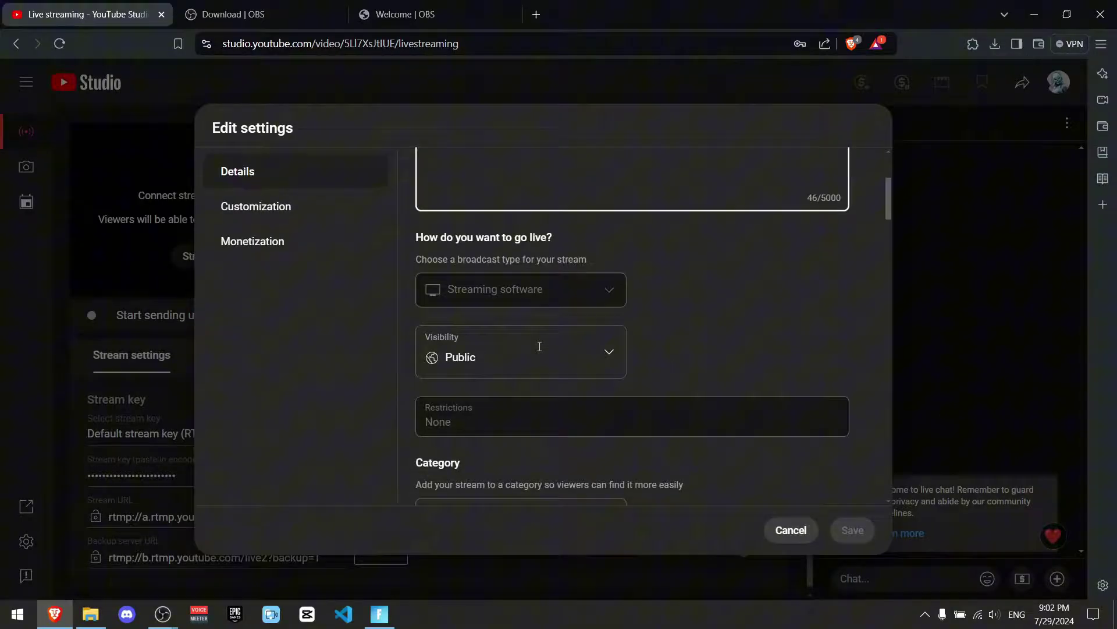
{"action": "scroll", "coordinate": [561, 296], "scroll_direction": "down", "scroll_amount": 2}
{"action": "left_click", "coordinate": [569, 257]}
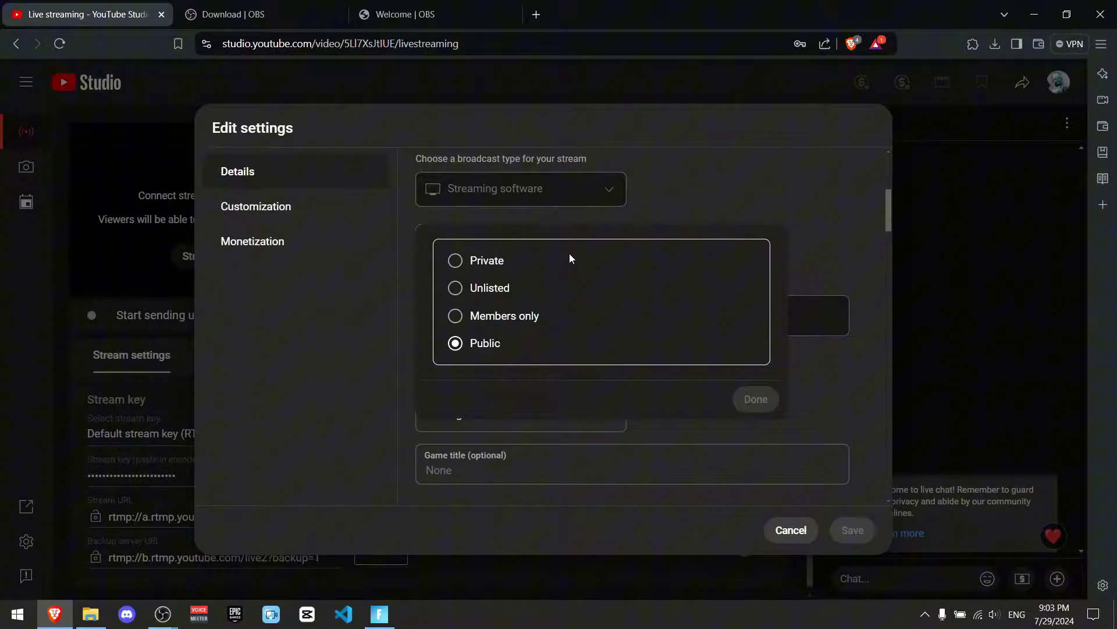
{"action": "key", "text": "Escape"}
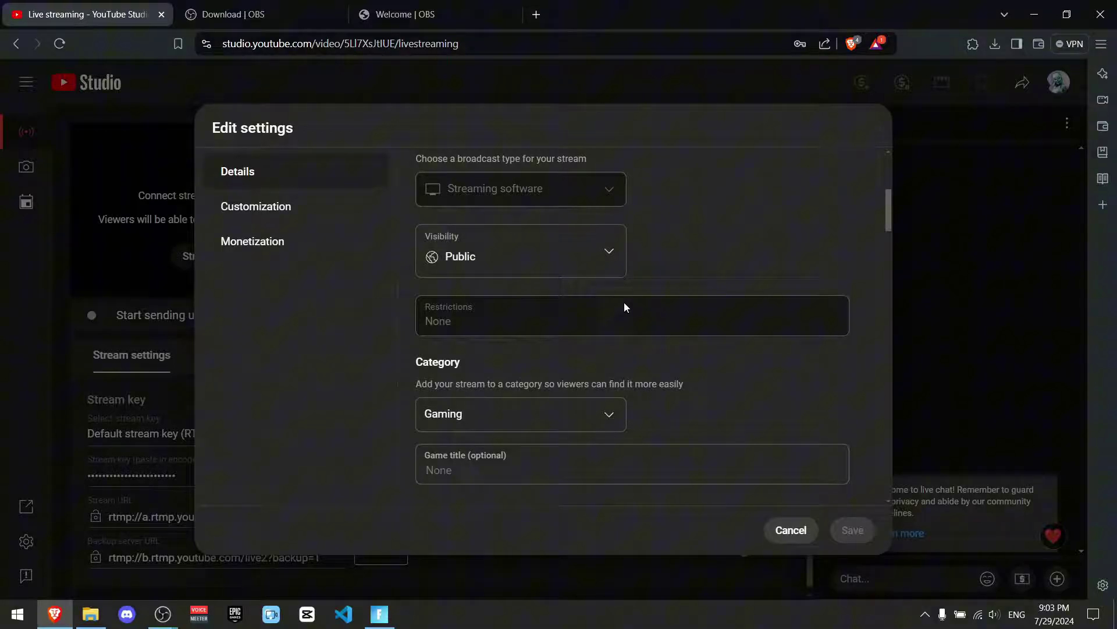
{"action": "scroll", "coordinate": [582, 308], "scroll_direction": "down", "scroll_amount": 3}
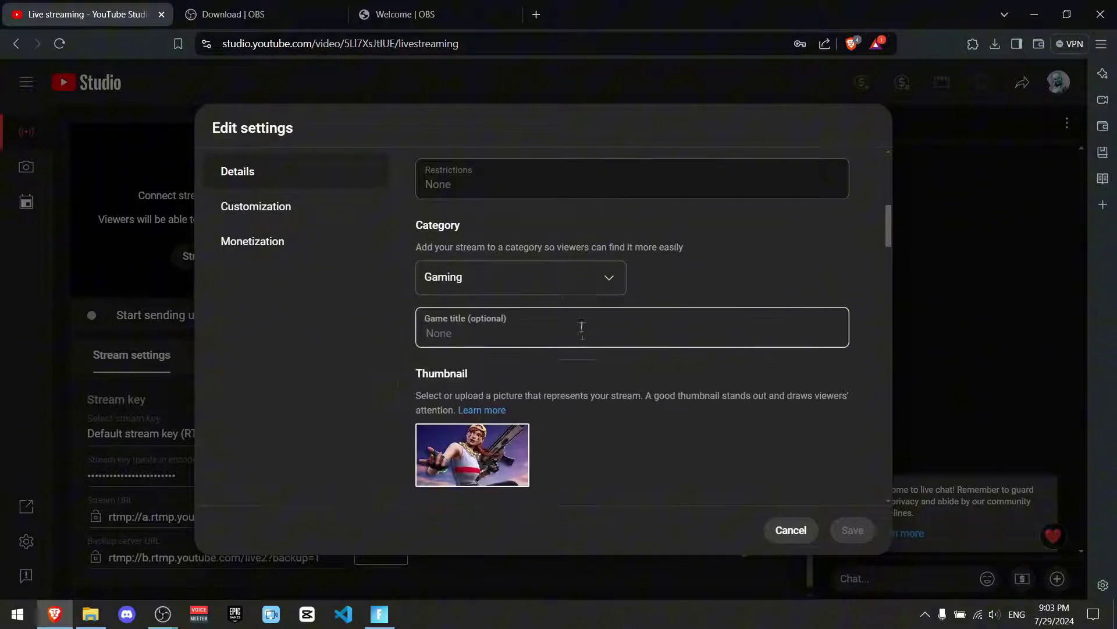
Set the stream's game title to Fortnite
{"action": "left_click", "coordinate": [489, 324]}
{"action": "type", "text": "f"}
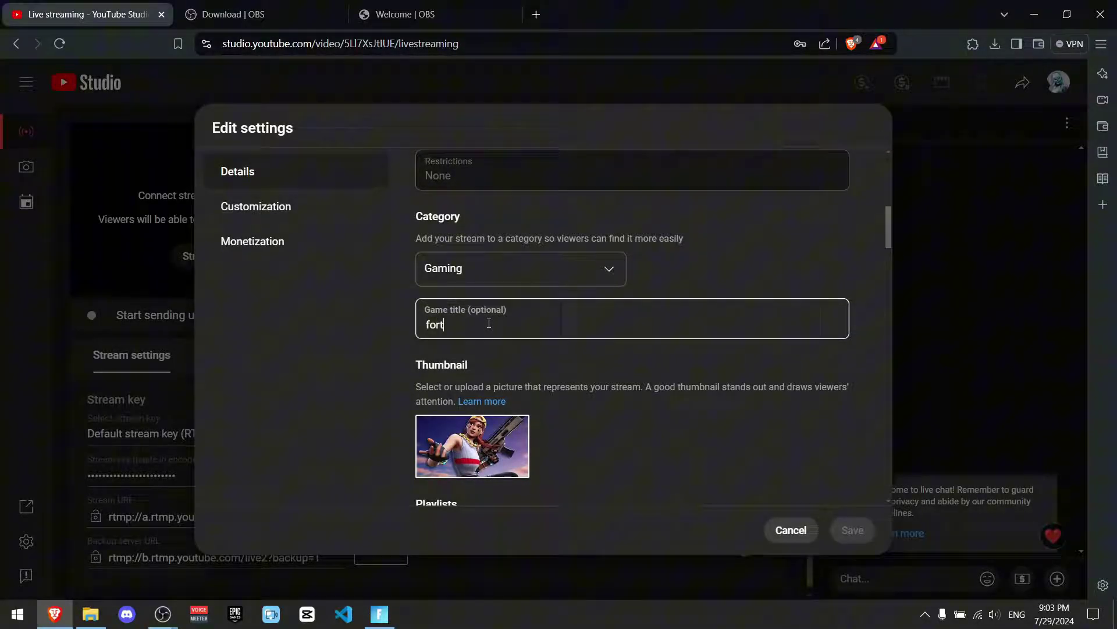
{"action": "type", "text": "ni"}
{"action": "left_click", "coordinate": [466, 387]}
{"action": "scroll", "coordinate": [582, 355], "scroll_direction": "down", "scroll_amount": 1}
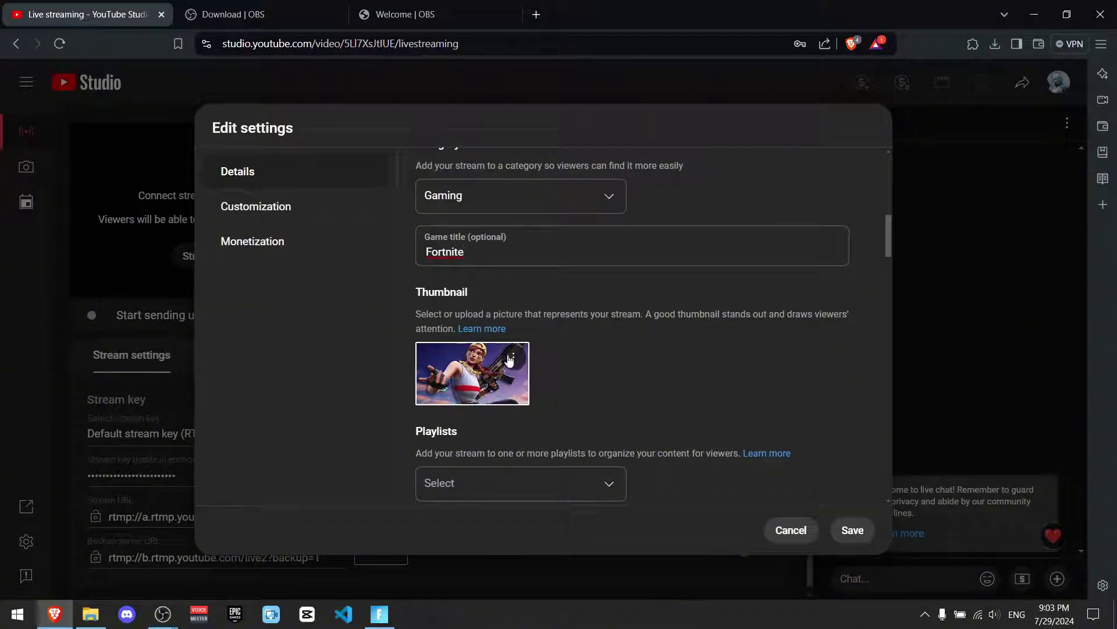
Close the stream editor without changing the thumbnail, then copy the stream key
{"action": "left_click", "coordinate": [512, 359]}
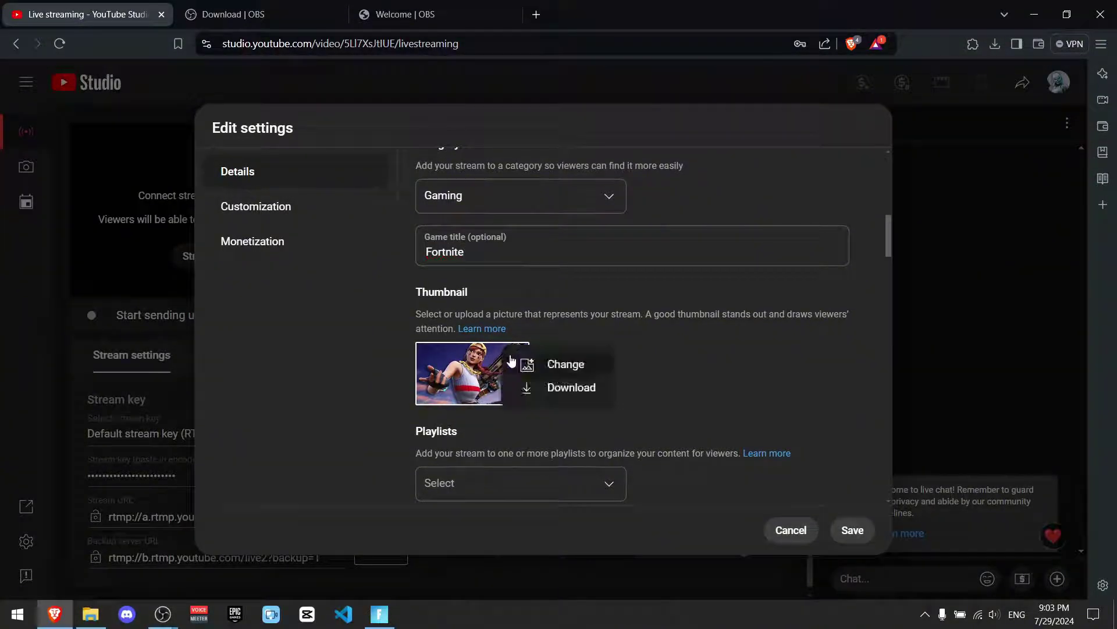
{"action": "left_click", "coordinate": [542, 364]}
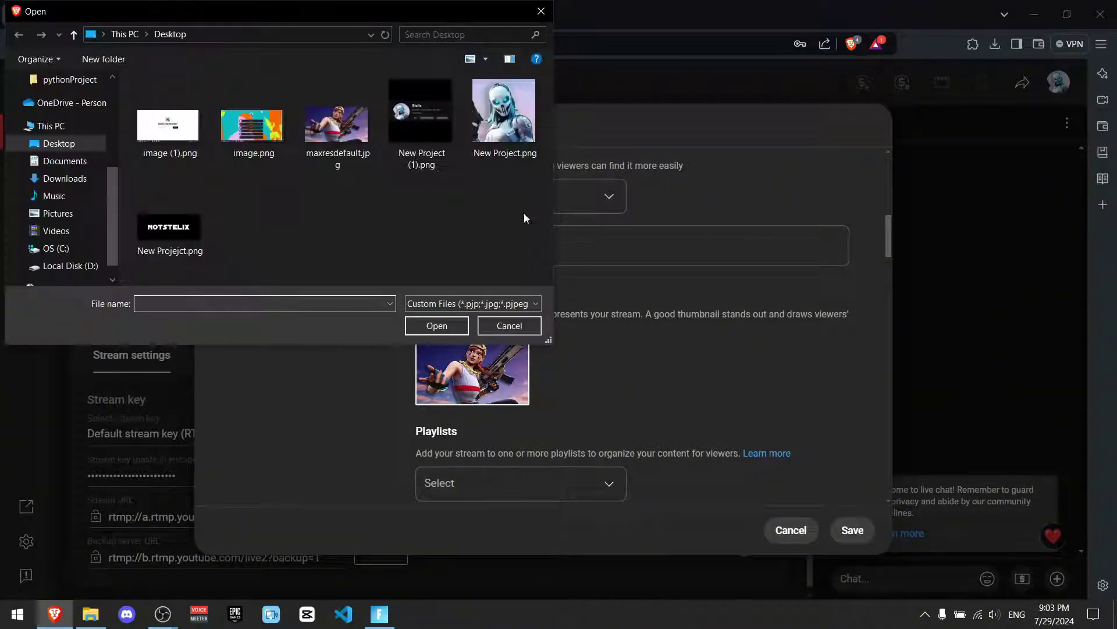
{"action": "left_click", "coordinate": [520, 333]}
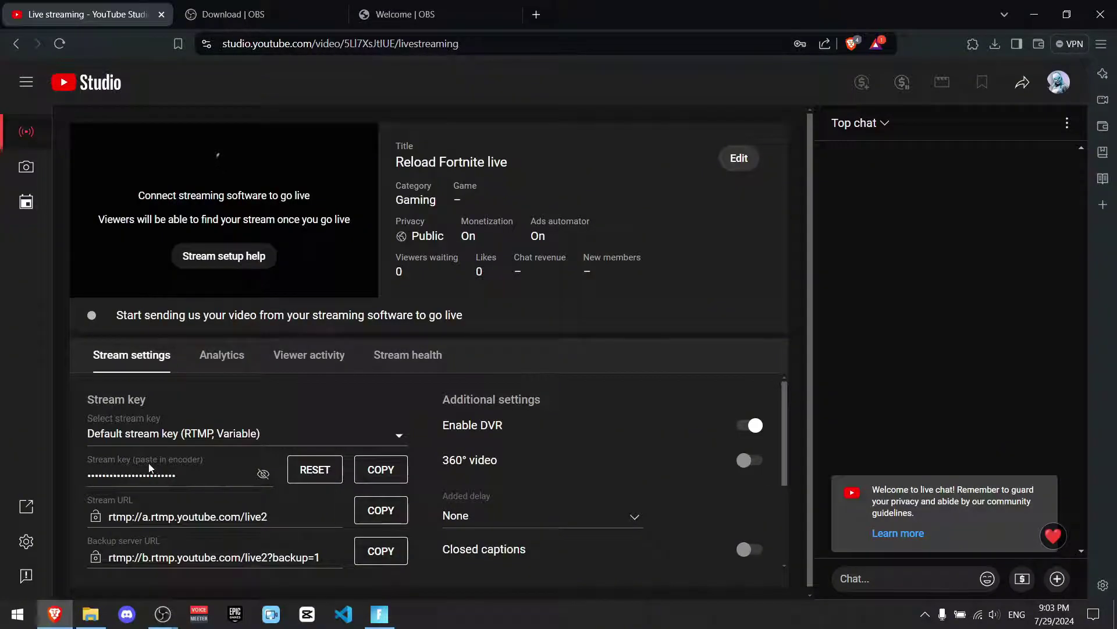
{"action": "left_click", "coordinate": [380, 475]}
{"action": "key", "text": "alt+Tab"}
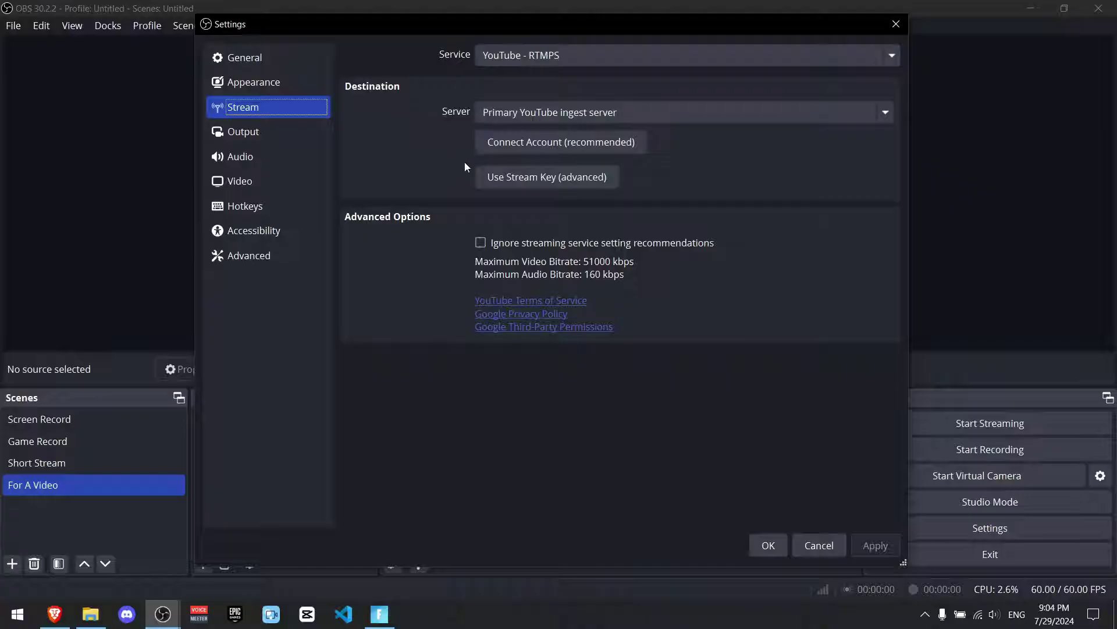
Paste the YouTube stream key into OBS's Stream settings using Use Stream Key, and confirm
{"action": "left_click", "coordinate": [497, 179]}
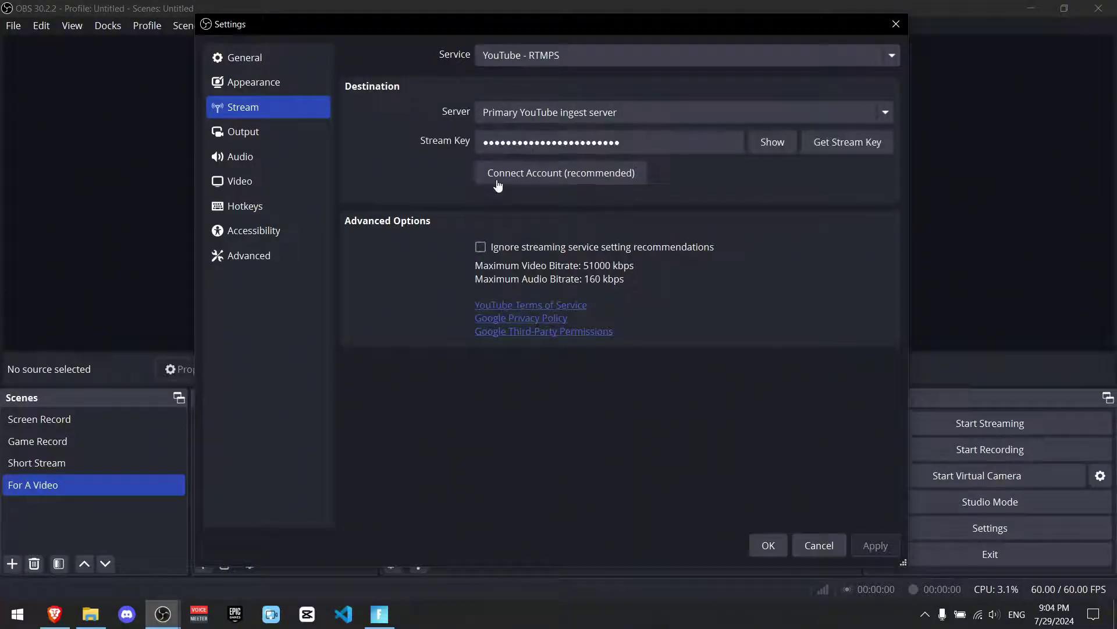
{"action": "left_click_drag", "start_coordinate": [635, 141], "coordinate": [411, 145]}
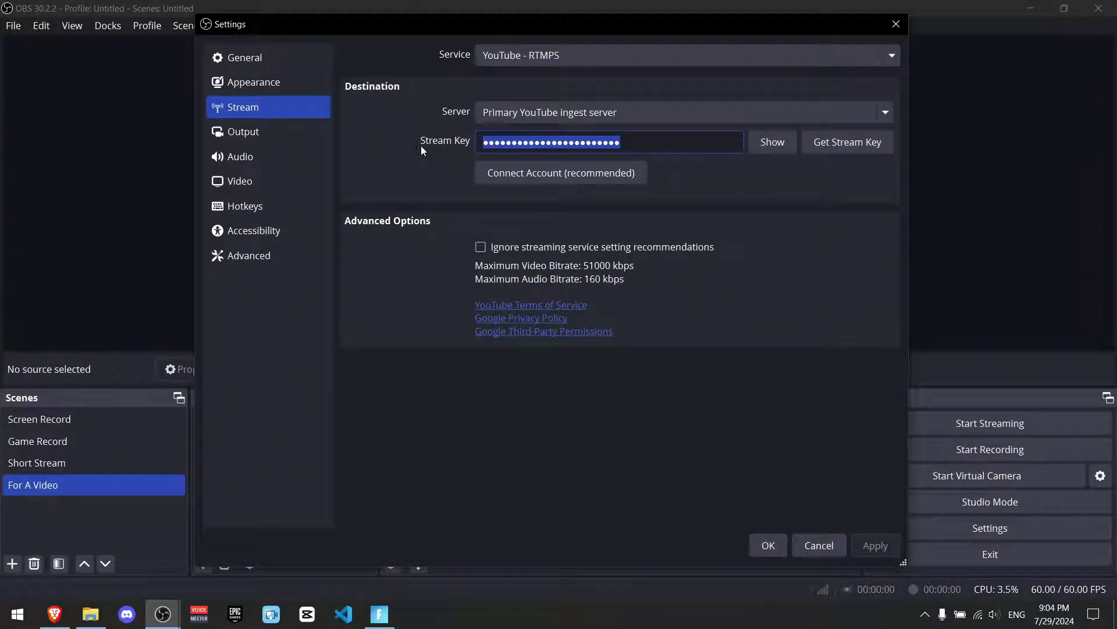
{"action": "key", "text": "ctrl+v"}
{"action": "key", "text": "Return"}
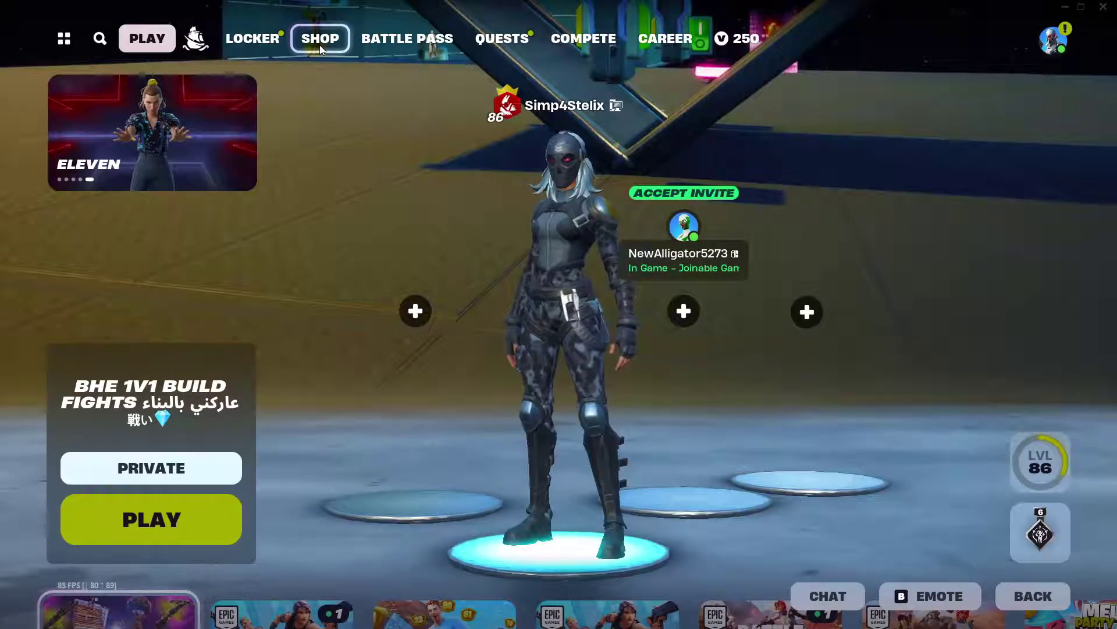
Look up creator code notstelix under Support-A-Creator in the shop, then return to the lobby
{"action": "left_click", "coordinate": [319, 45]}
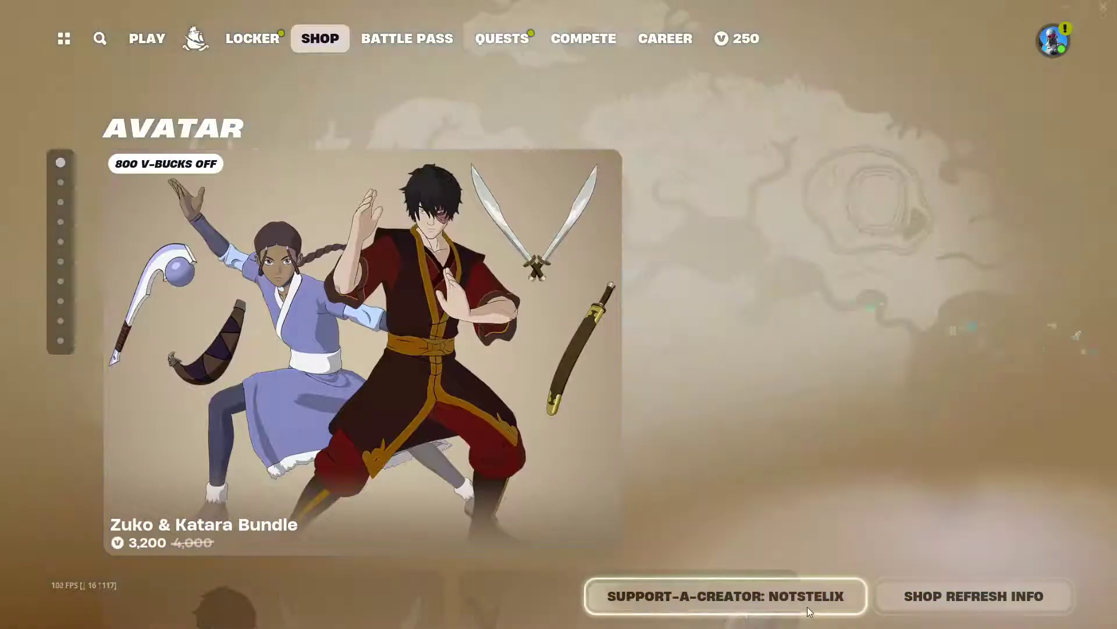
{"action": "left_click", "coordinate": [808, 607]}
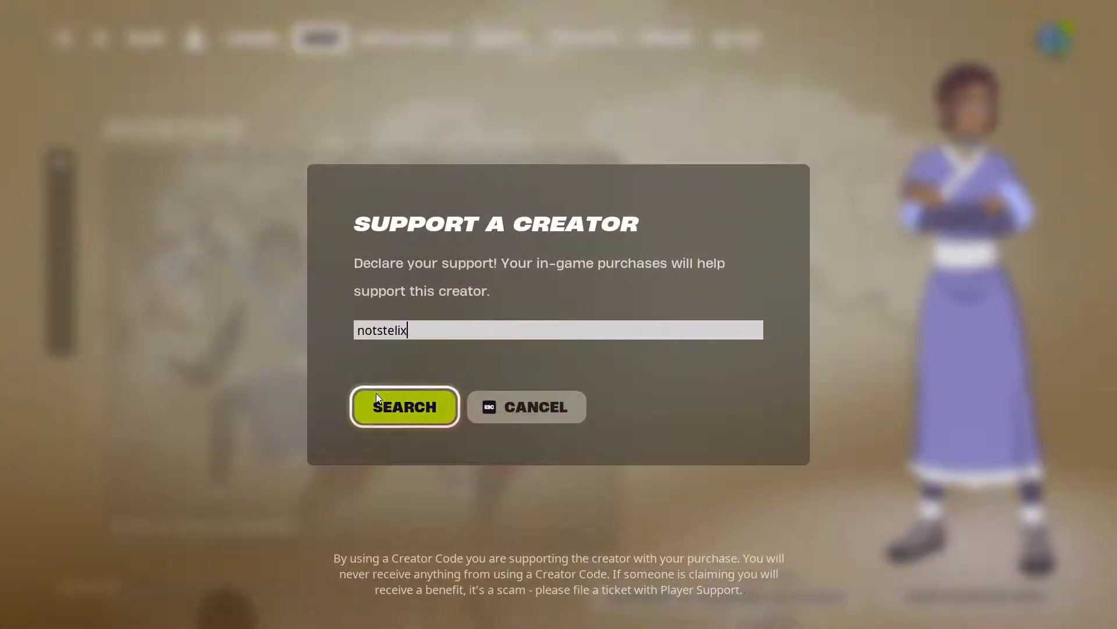
{"action": "left_click", "coordinate": [376, 394]}
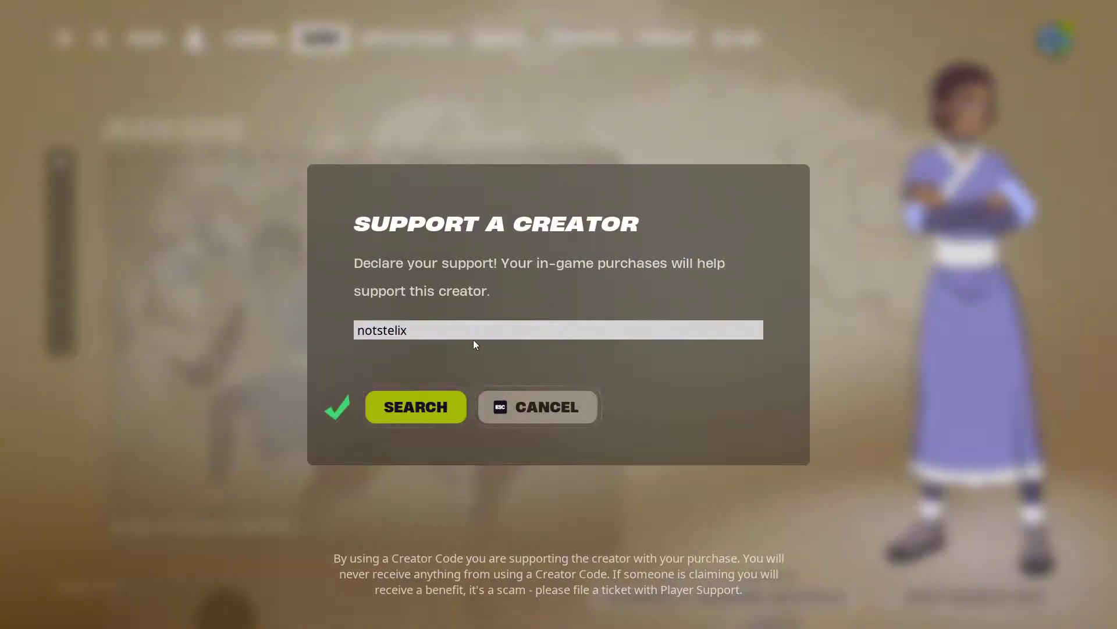
{"action": "left_click", "coordinate": [540, 416]}
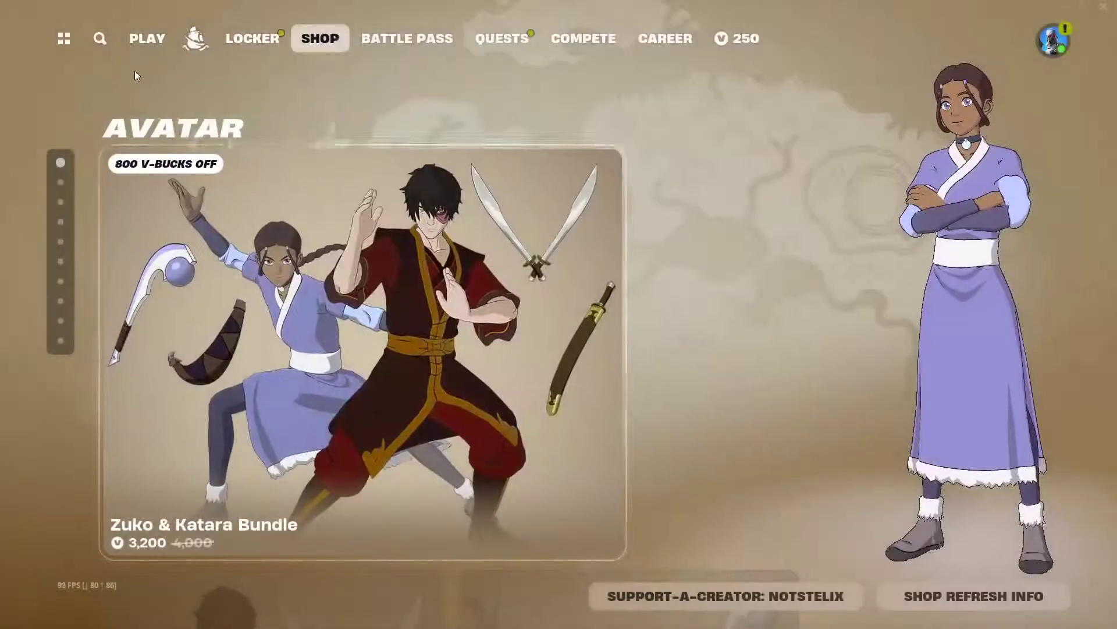
{"action": "left_click", "coordinate": [148, 43]}
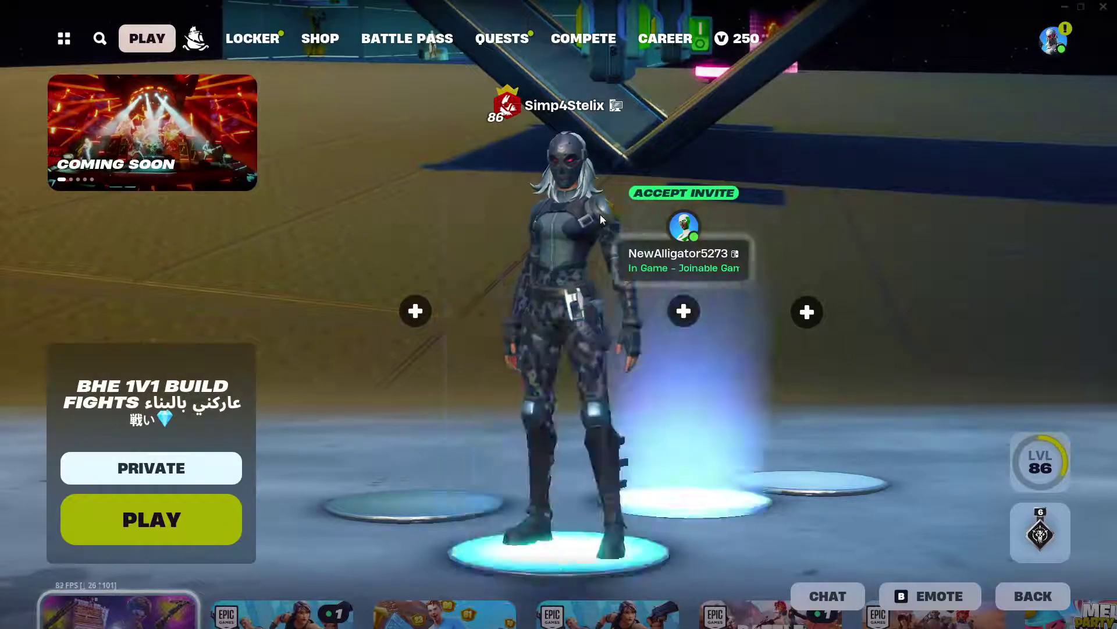